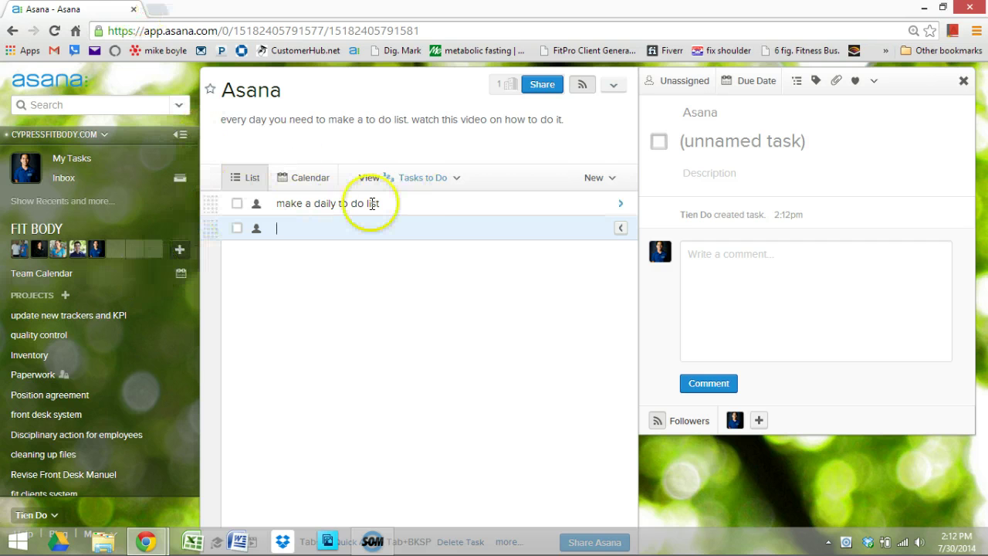
Step: Erase the daily to-do task's name and the project's title
right_click(432, 196)
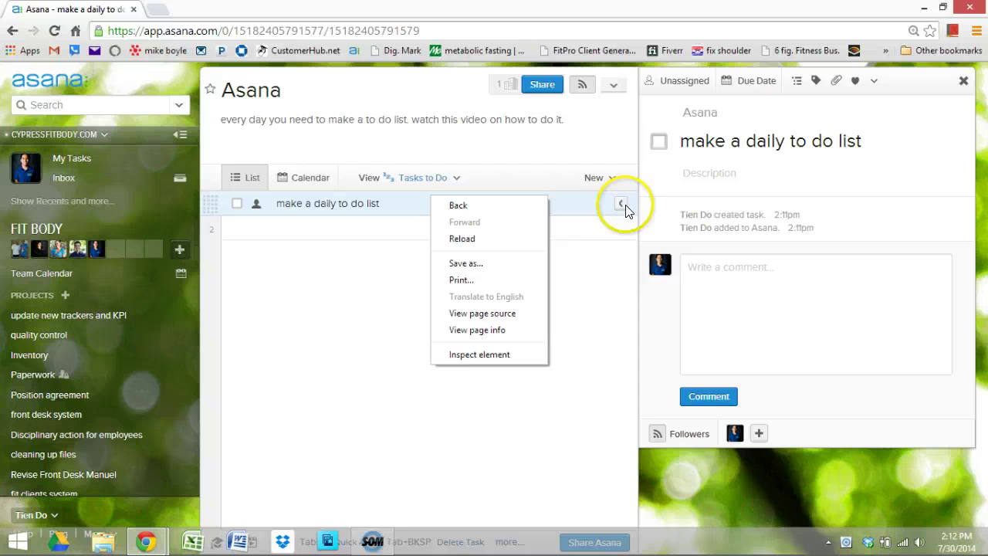
click(622, 203)
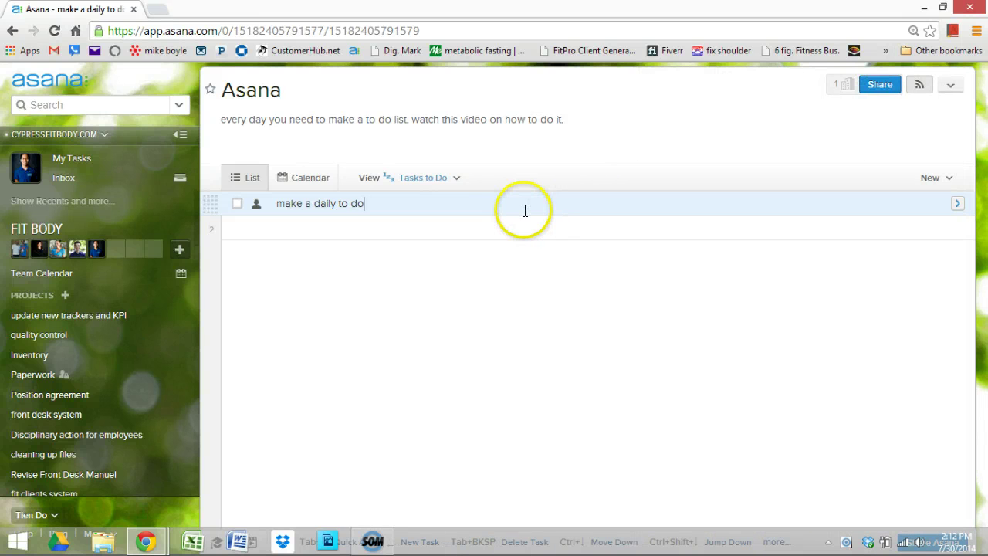
key(BackSpace)
key(BackSpace)
key(BackSpace)
key(BackSpace)
key(BackSpace)
key(BackSpace)
click(308, 97)
key(BackSpace)
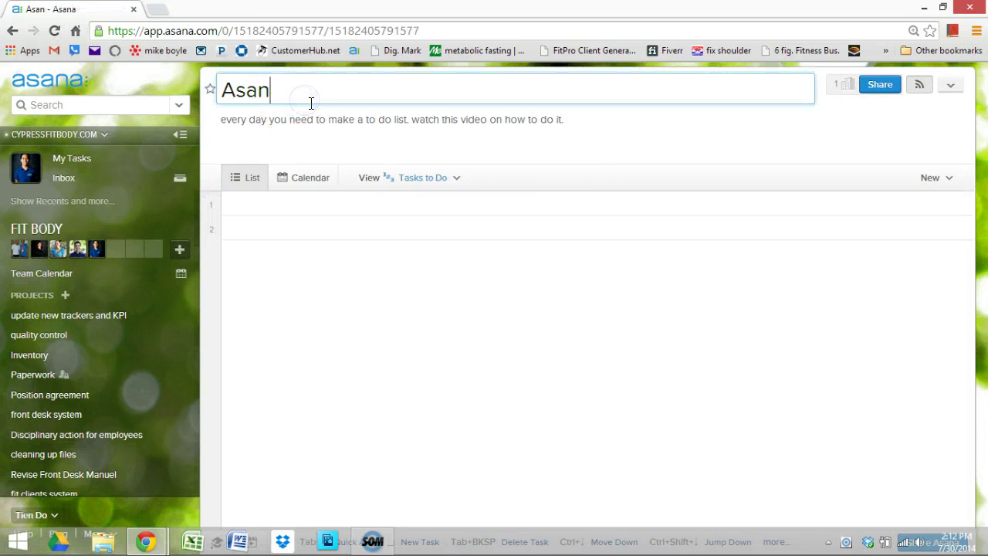
key(BackSpace)
key(BackSpace)
key(BackSpace)
click(280, 197)
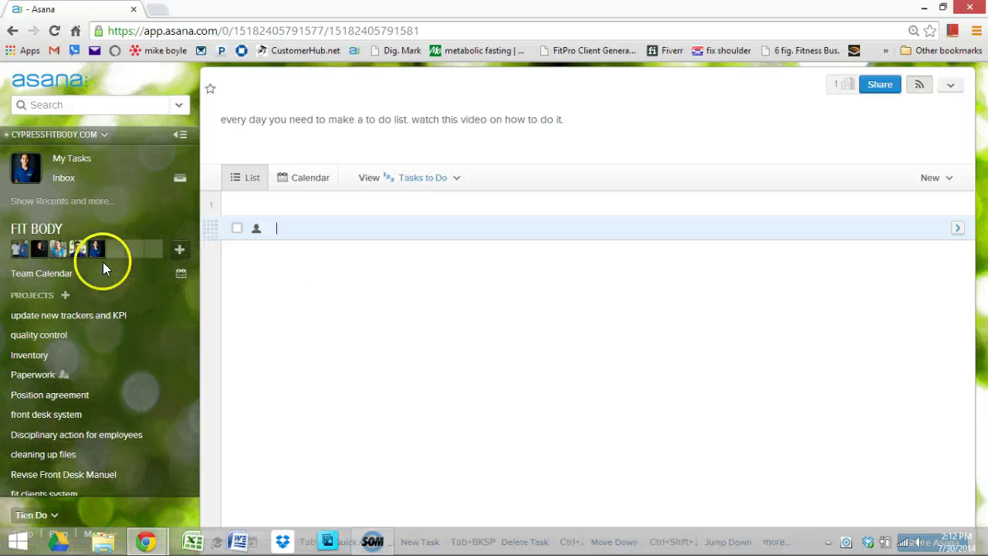
Step: Scroll the sidebar and expand the rest of the team's projects
scroll(137, 353, down, 2)
scroll(136, 359, down, 1)
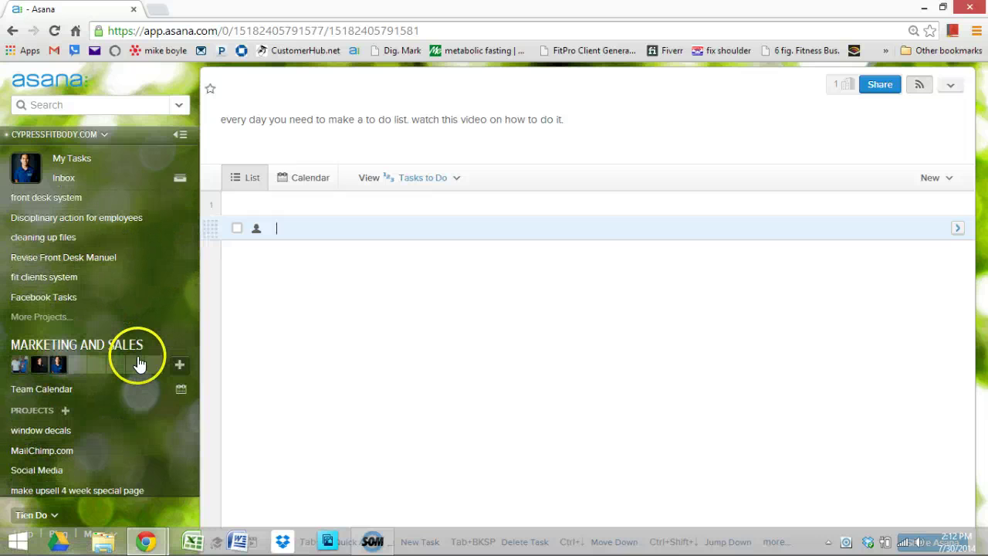
scroll(142, 360, up, 1)
click(60, 390)
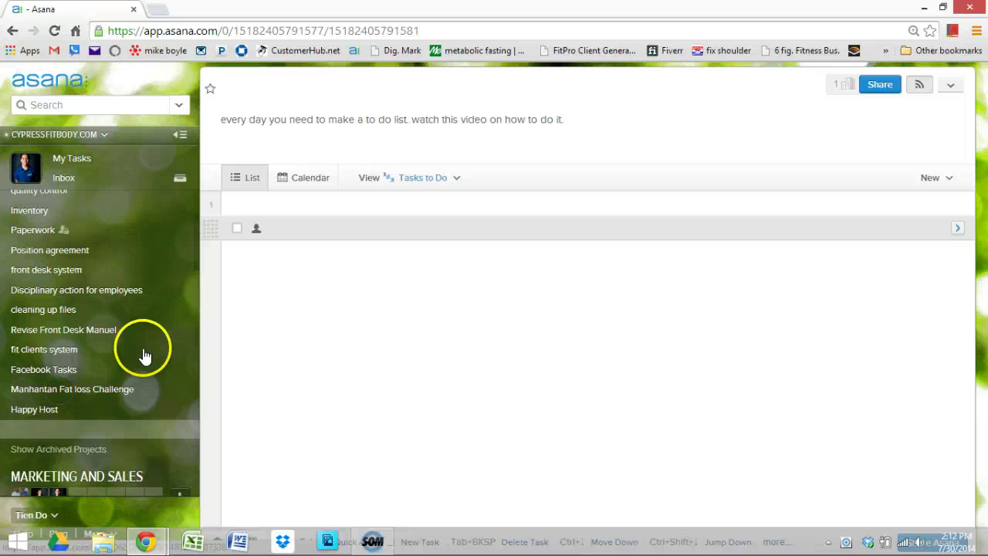
scroll(145, 355, up, 3)
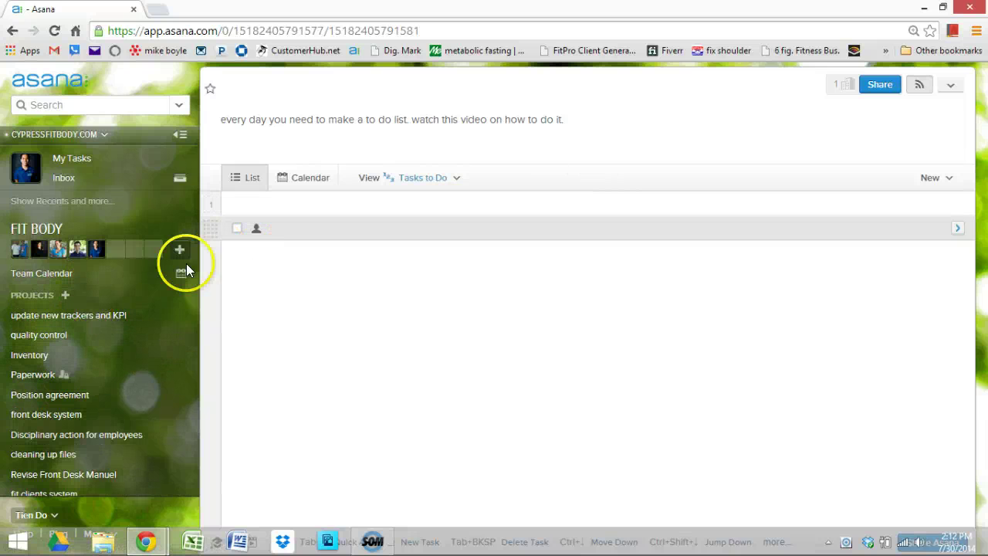
Step: Create 'New Project' from the sidebar's Projects + and scroll the sidebar to locate it
click(65, 294)
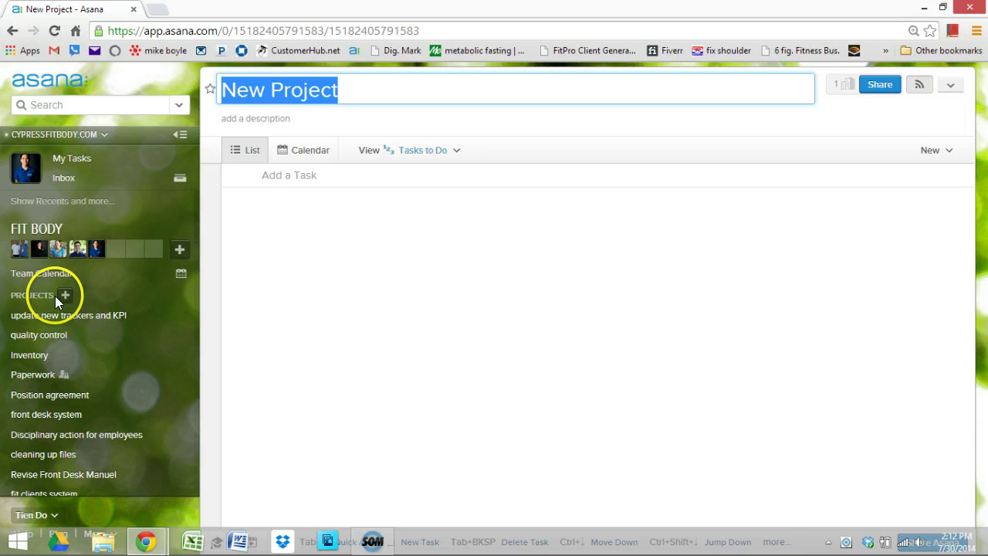
mouse_move(69, 315)
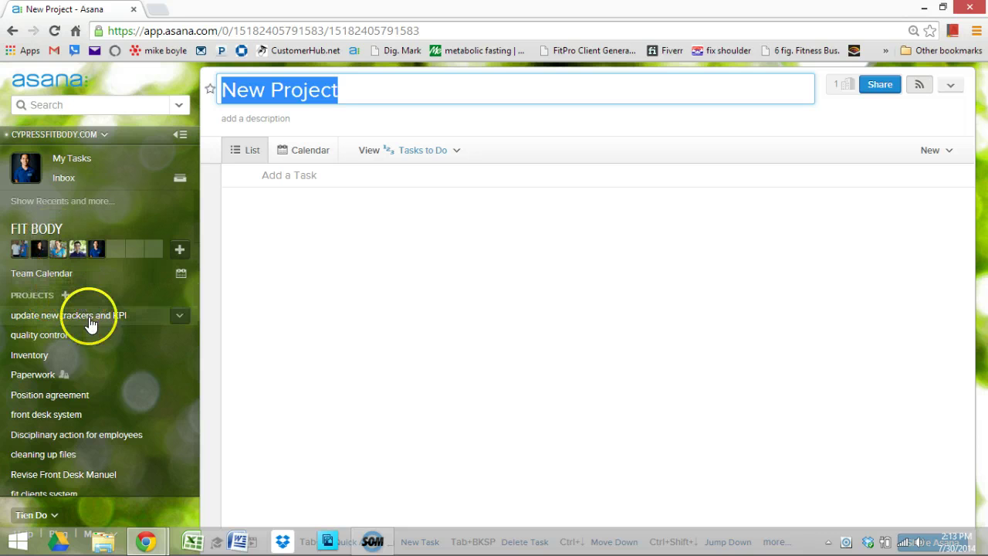
scroll(104, 296, down, 3)
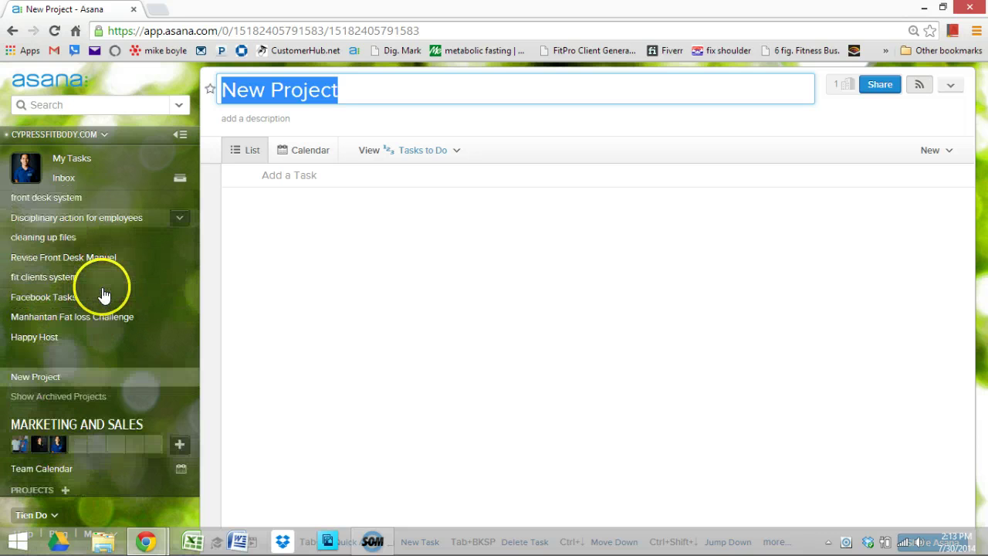
scroll(93, 309, down, 2)
scroll(155, 353, down, 4)
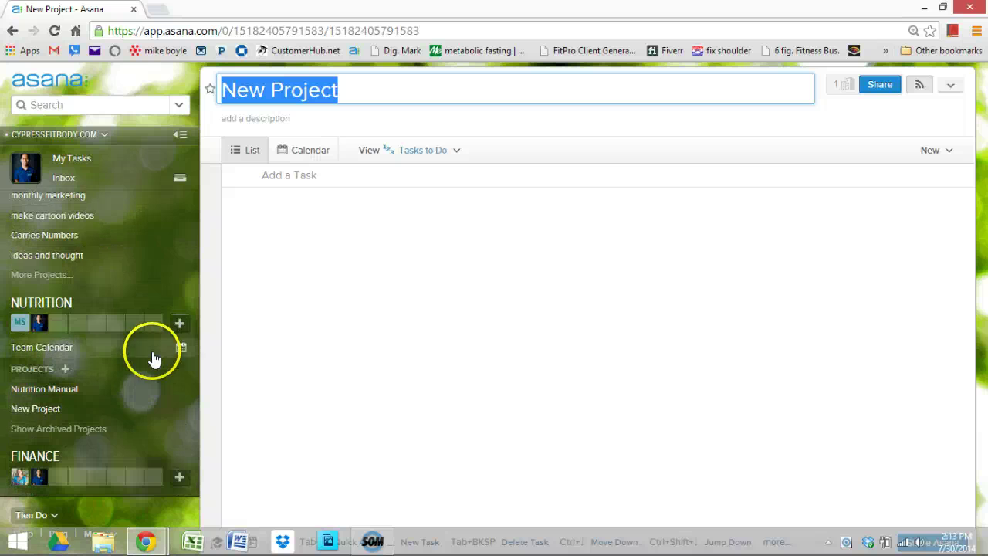
scroll(85, 374, down, 2)
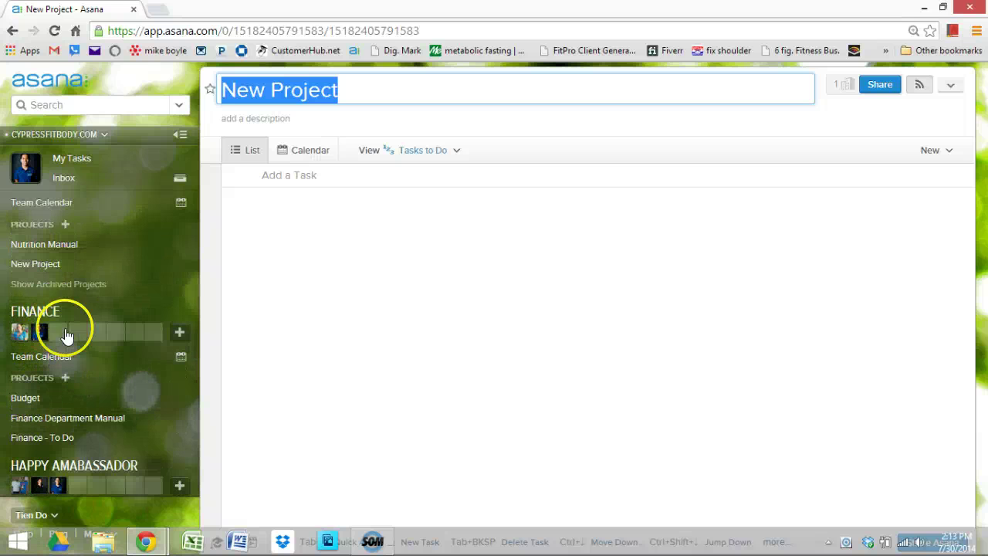
scroll(69, 339, down, 2)
scroll(82, 344, down, 2)
scroll(83, 342, down, 1)
scroll(85, 344, down, 2)
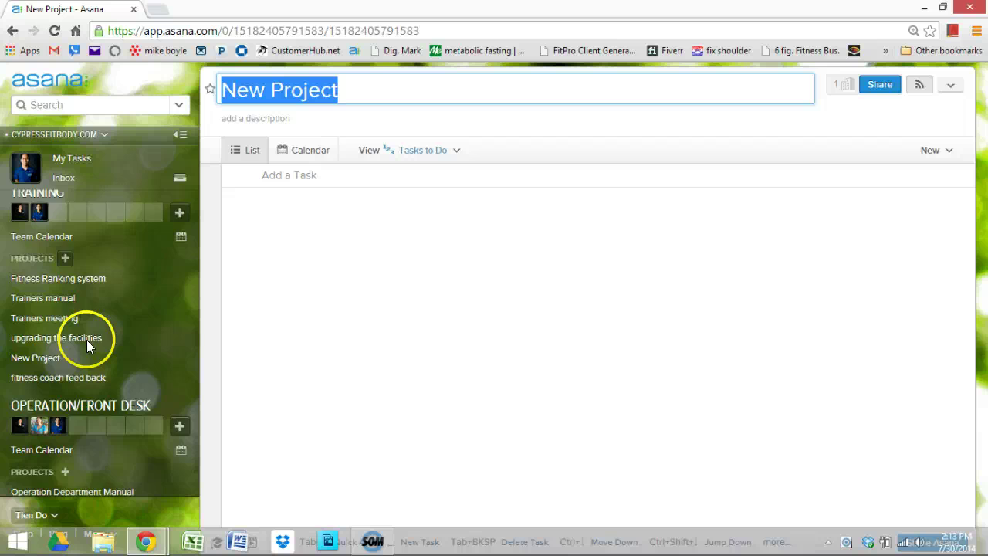
scroll(86, 339, down, 1)
scroll(87, 338, down, 1)
scroll(91, 336, up, 3)
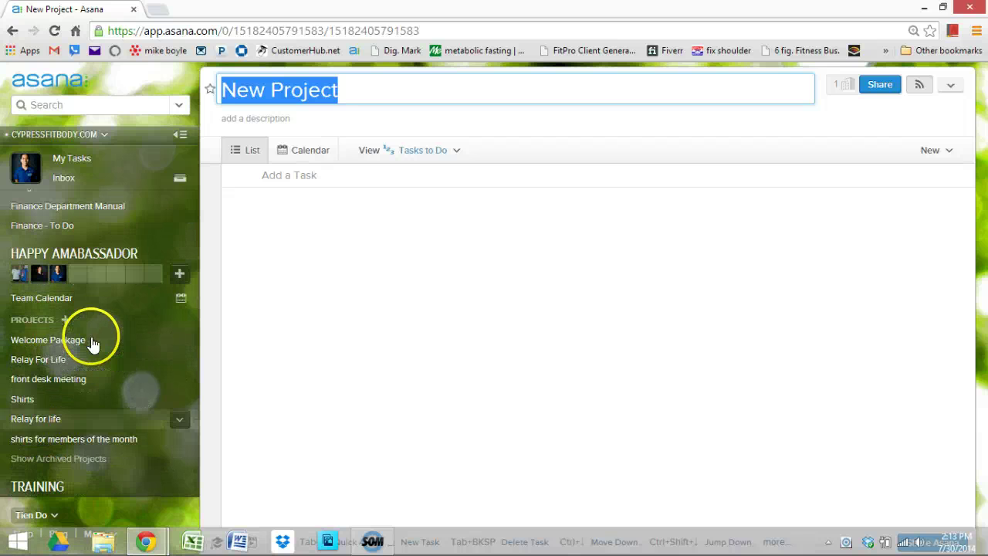
scroll(92, 342, up, 3)
scroll(93, 342, up, 2)
scroll(85, 324, up, 1)
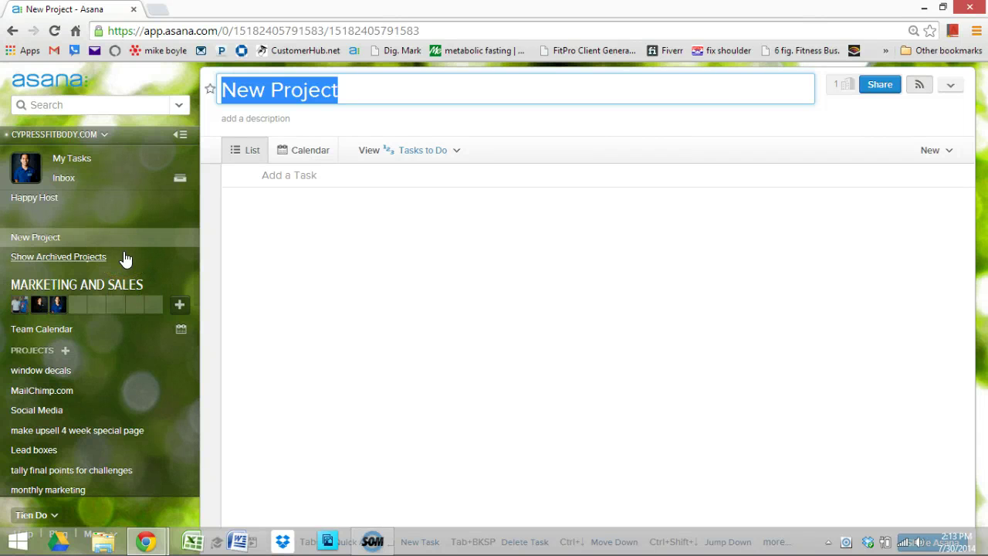
scroll(124, 266, up, 3)
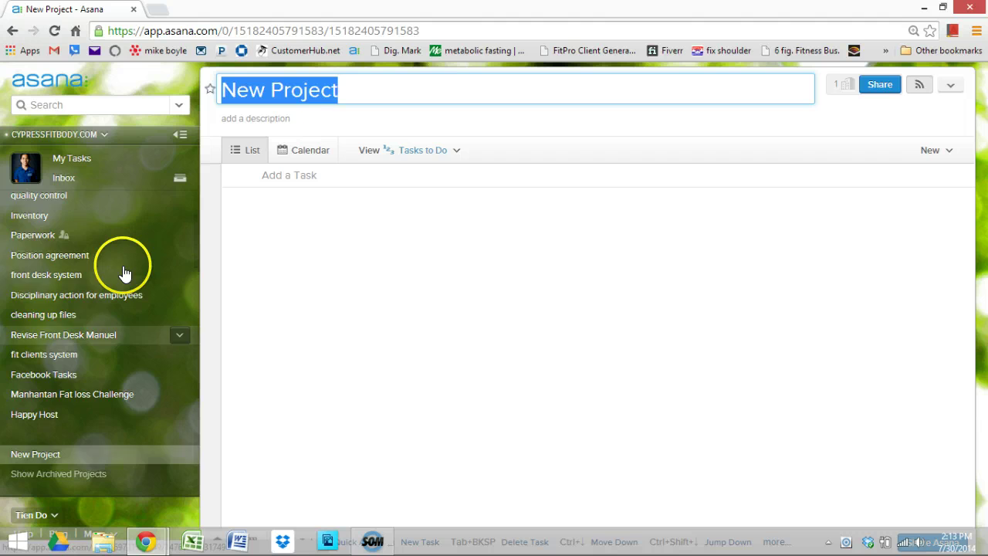
scroll(126, 274, up, 2)
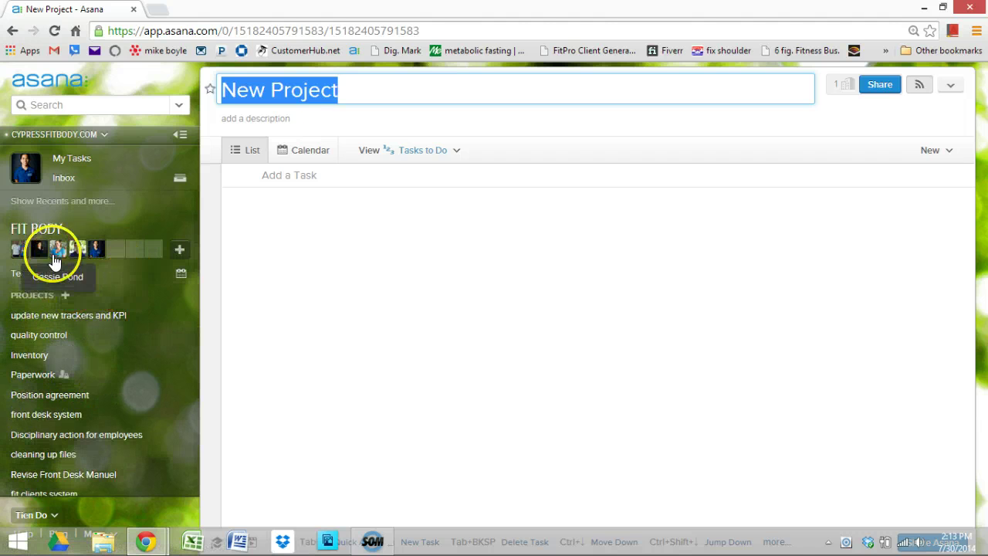
scroll(42, 297, down, 4)
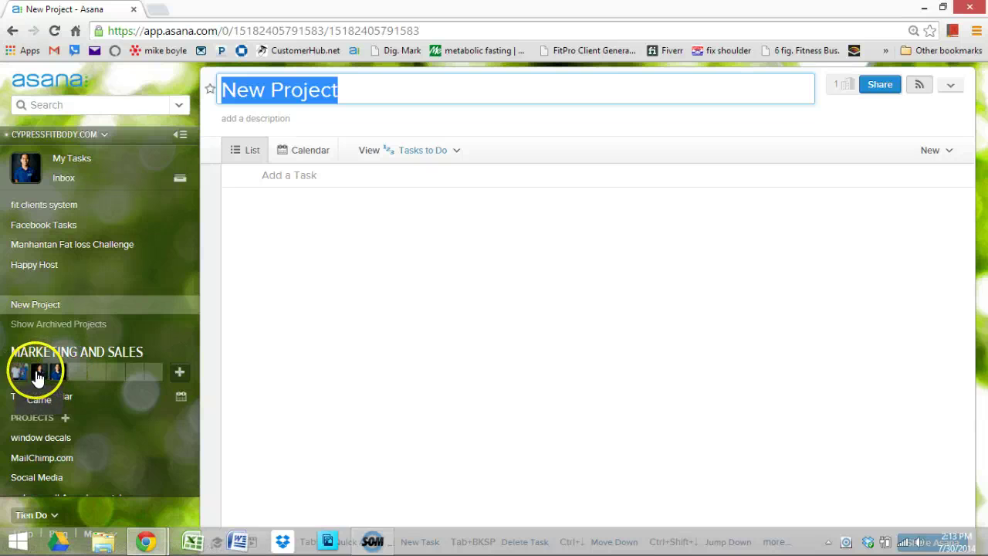
scroll(64, 403, down, 3)
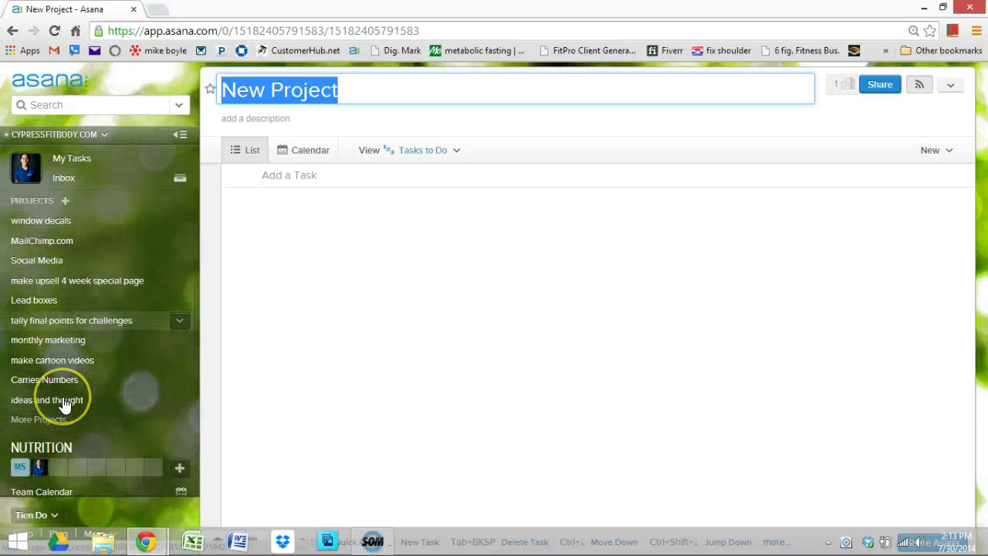
scroll(64, 403, down, 2)
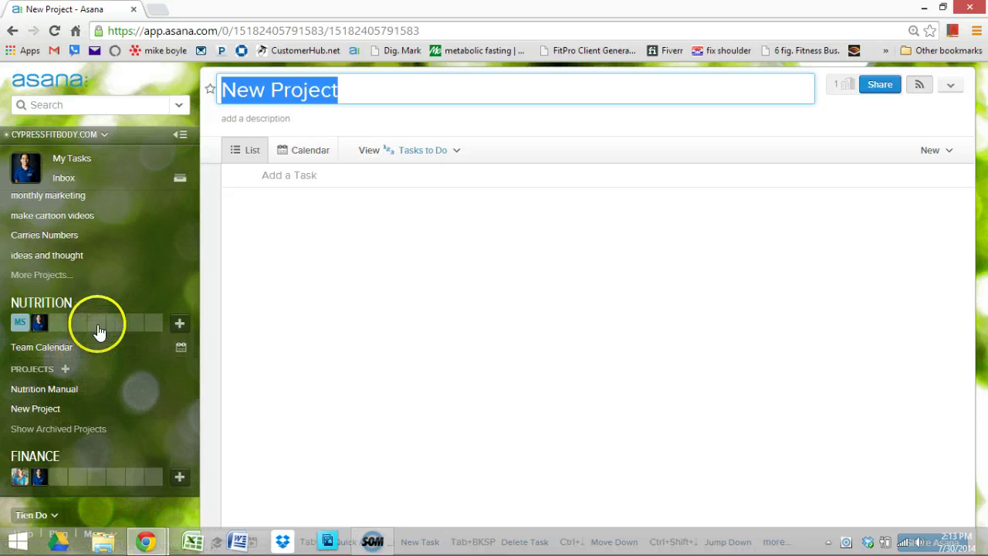
mouse_move(44, 389)
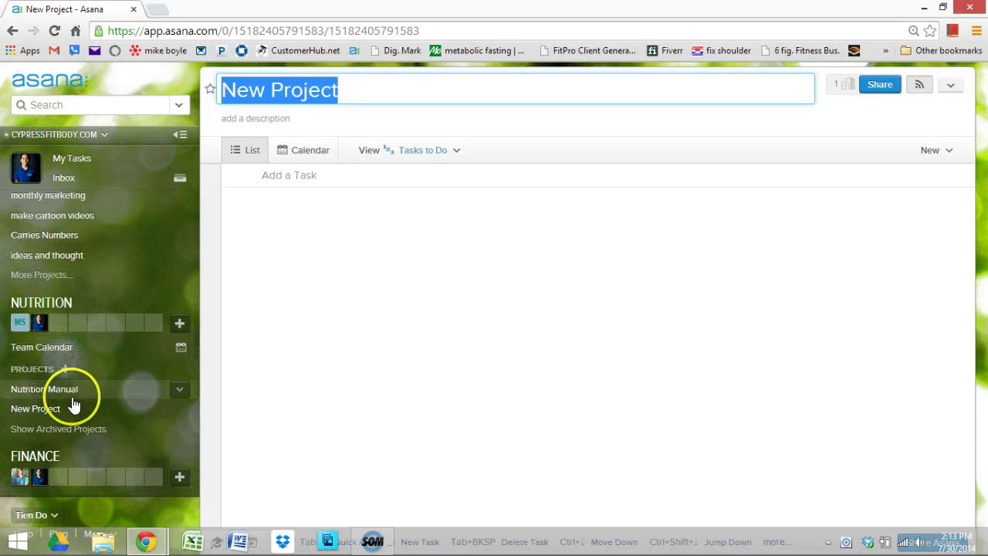
scroll(69, 401, down, 2)
scroll(54, 340, down, 1)
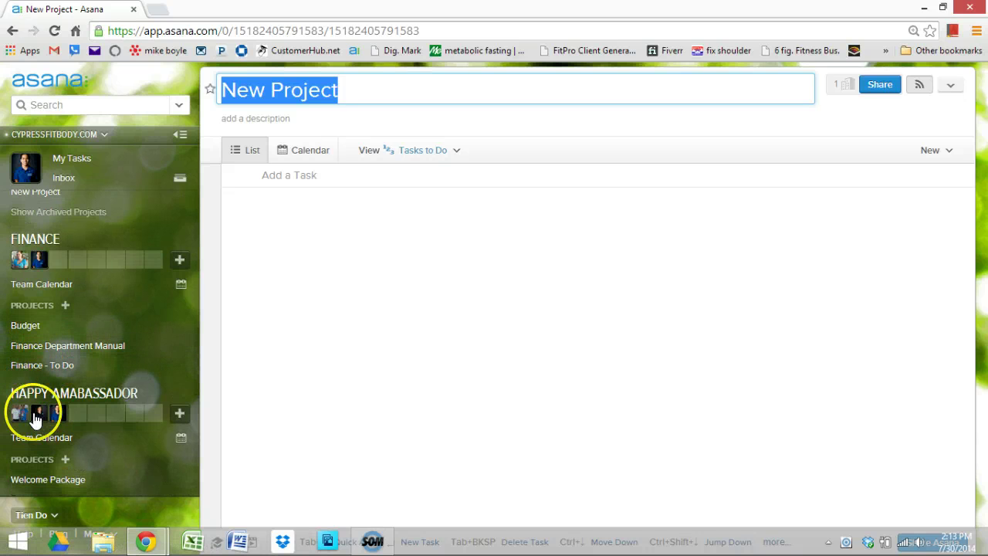
scroll(121, 375, up, 3)
scroll(154, 320, up, 5)
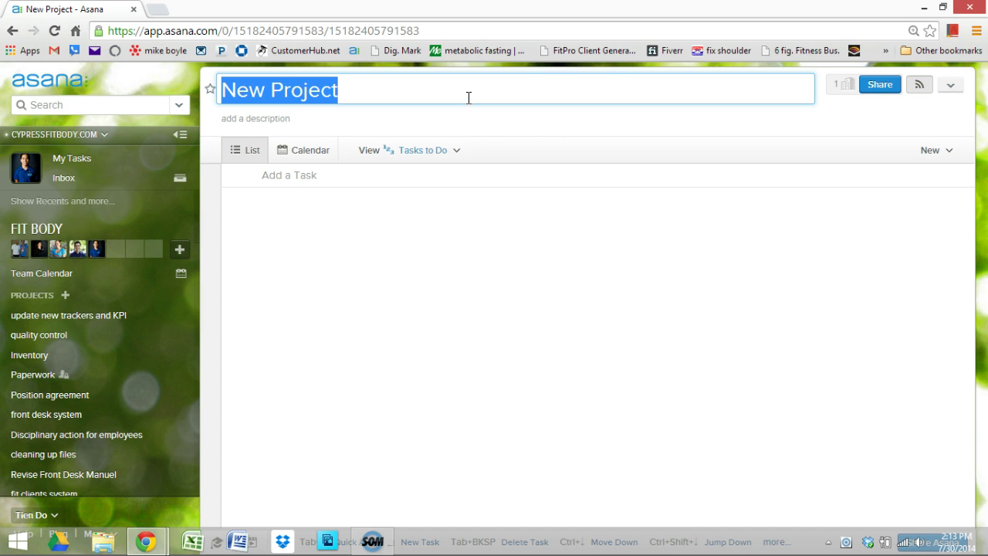
Step: Create a project titled 'Asana' and add three 'make a daily to do list' task rows
click(65, 296)
text(Asana)
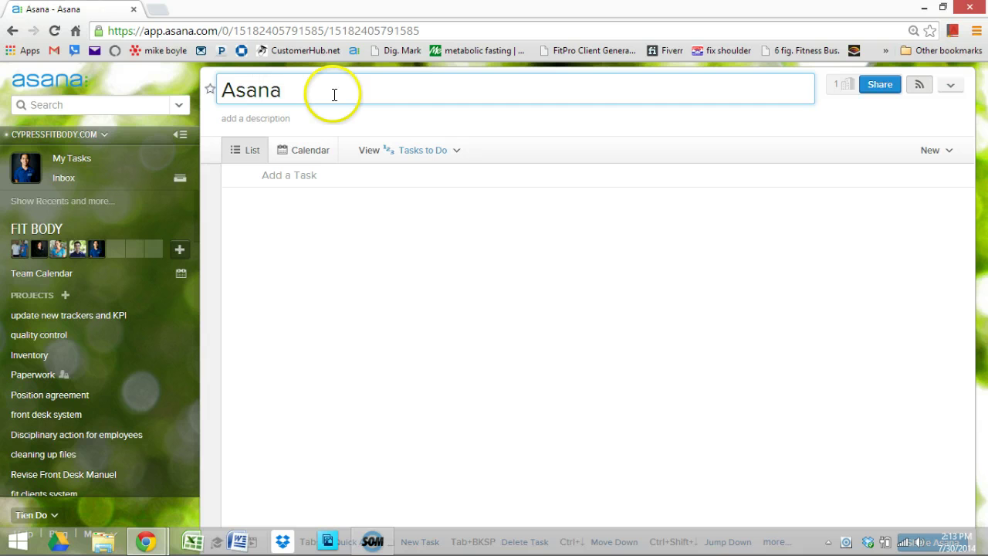
click(322, 176)
text(make a daily to do list)
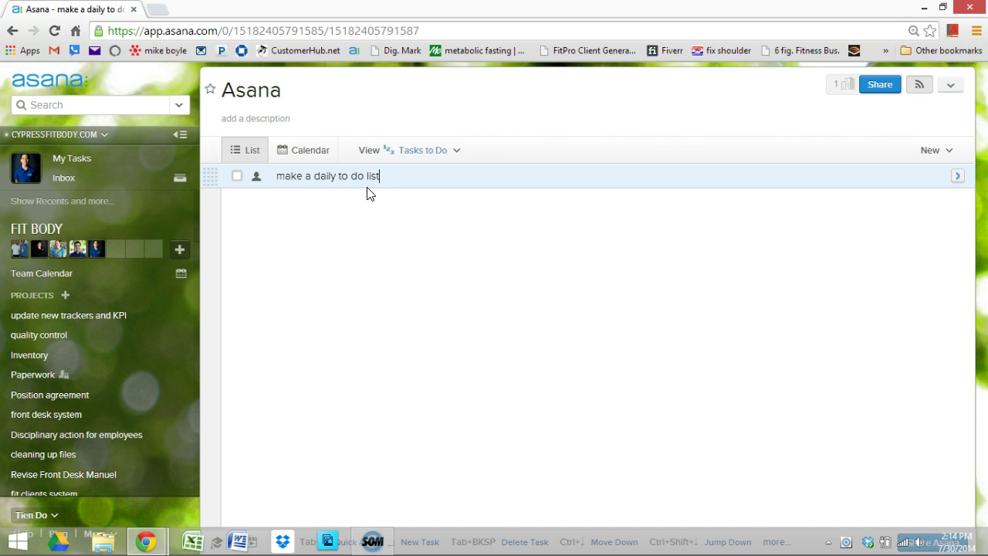
key(Return)
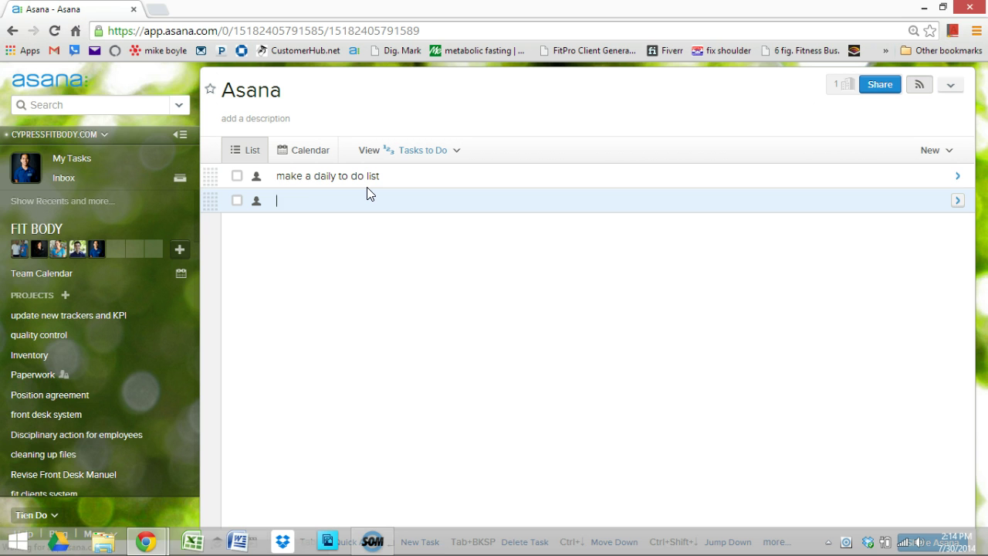
text(make a daily)
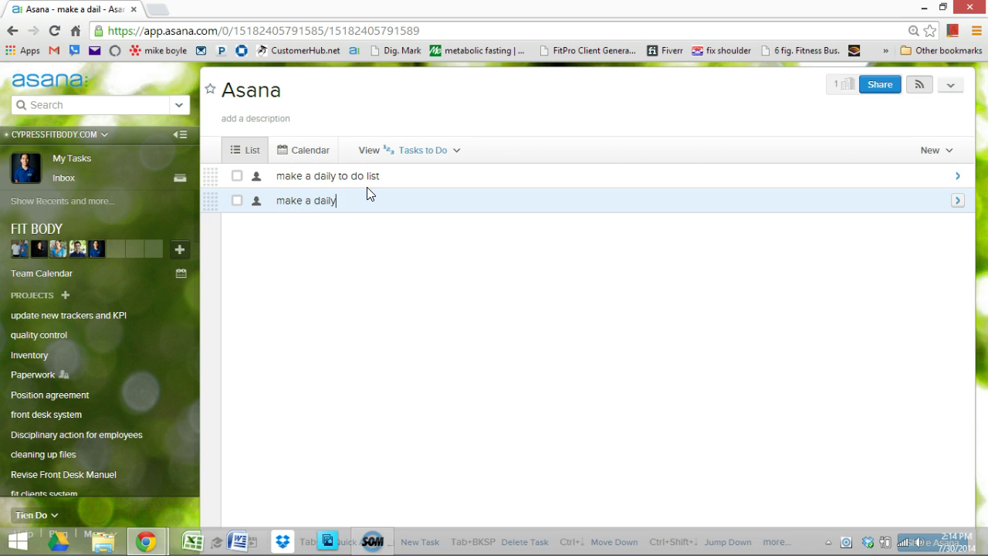
text( to do list)
key(Return)
text(make )
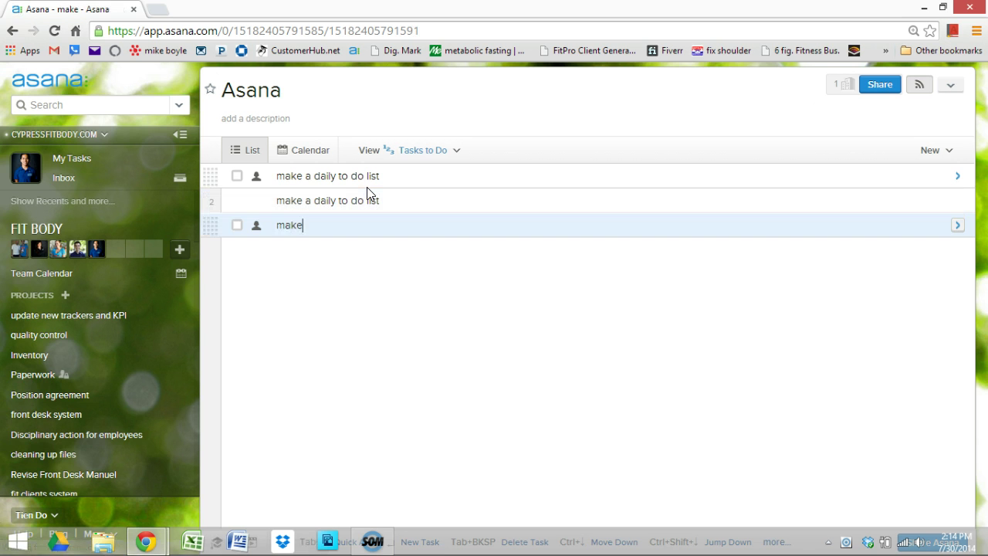
text(a daily to do list)
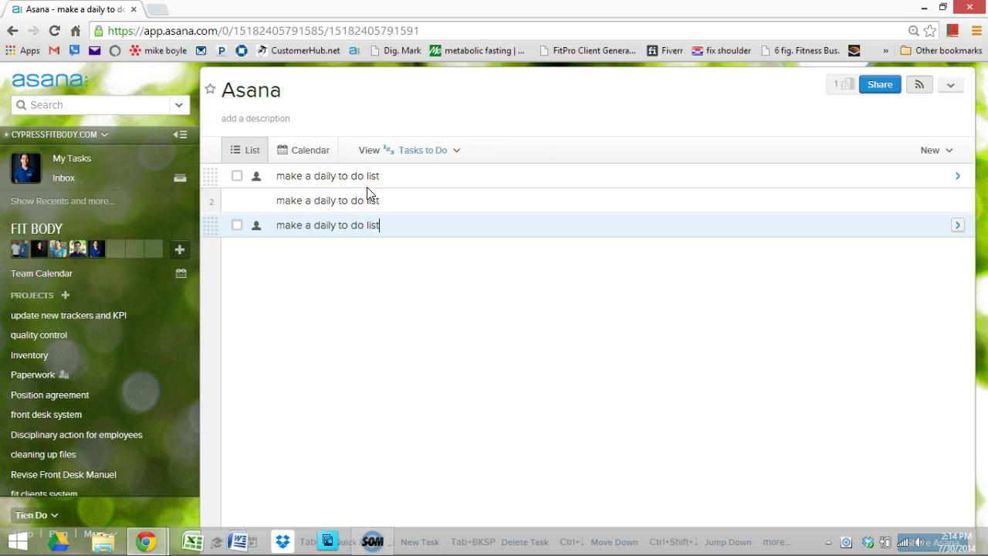
key(Return)
key(BackSpace)
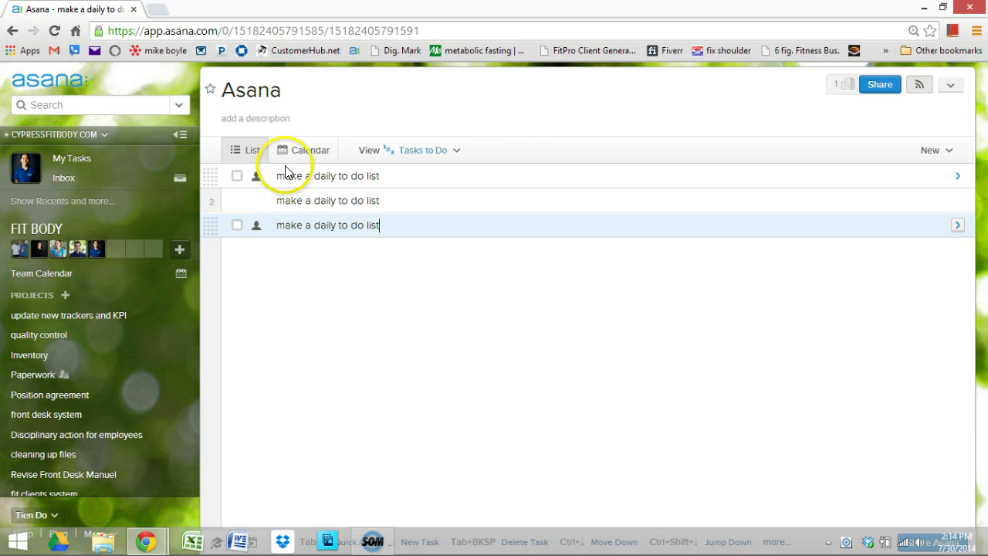
click(297, 176)
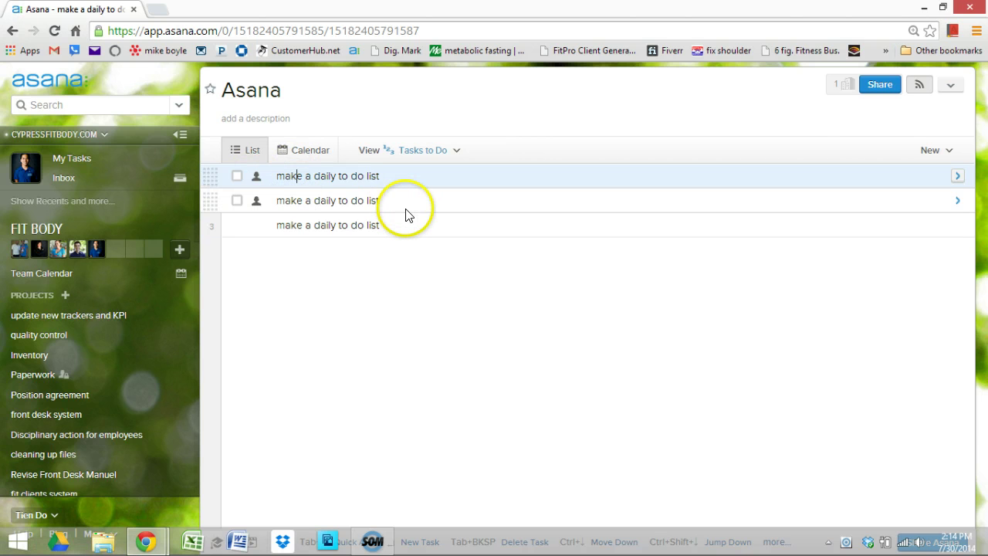
Step: Assign the first and second tasks to two suggested teammates
key(Tab+a)
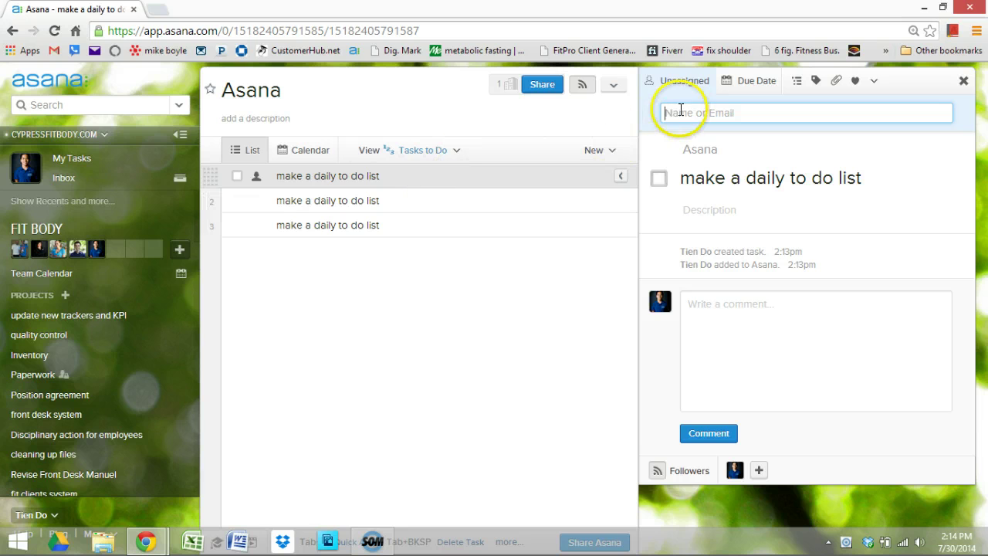
text(an)
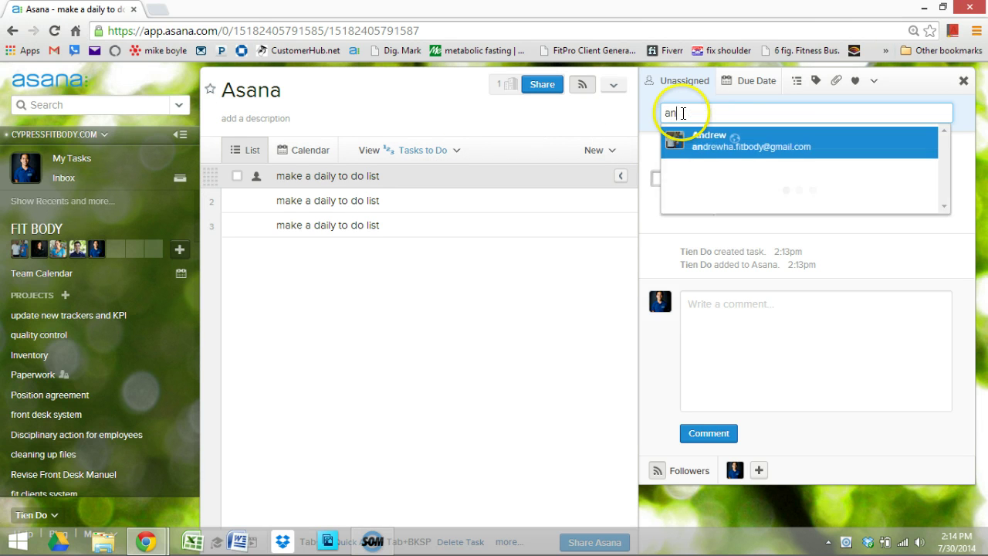
key(Return)
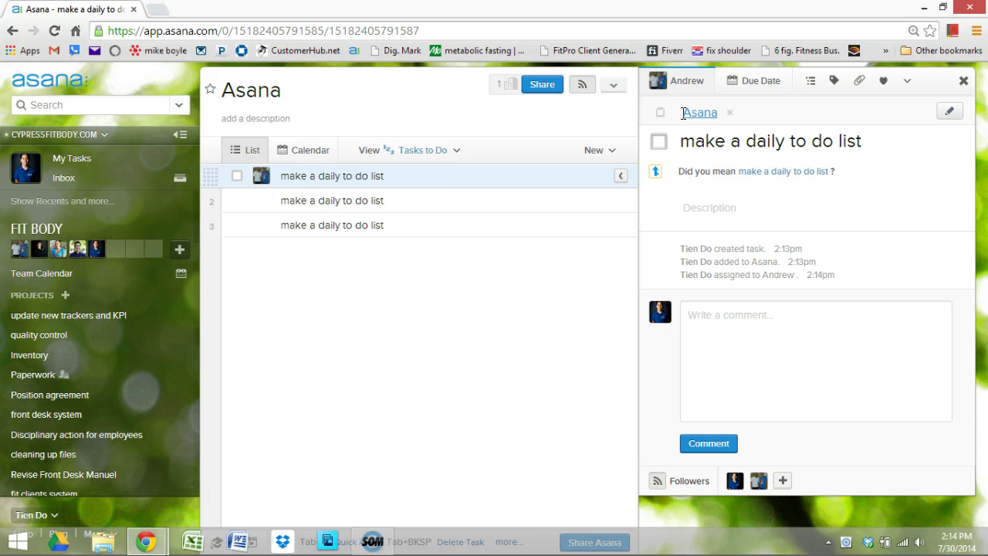
key(Down)
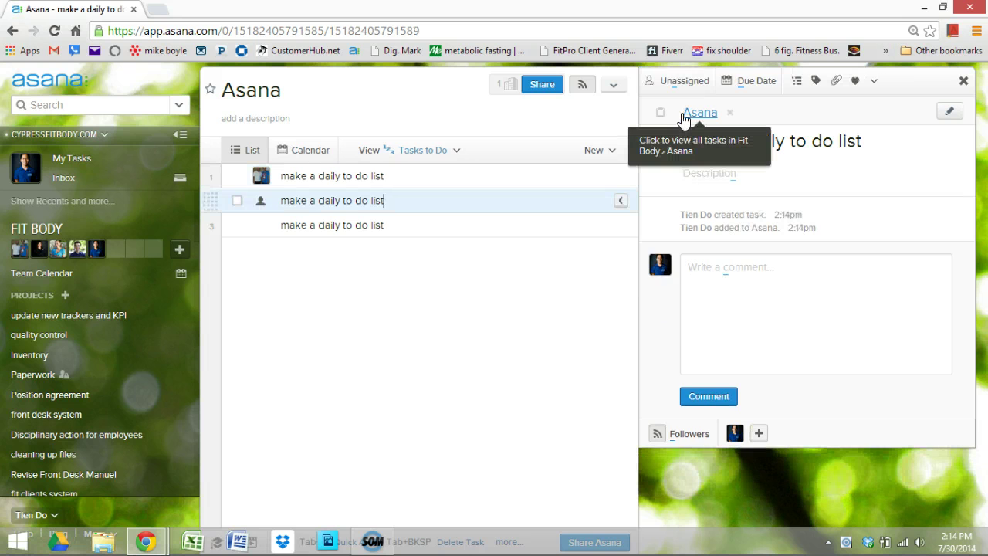
key(Tab+a)
text(ca)
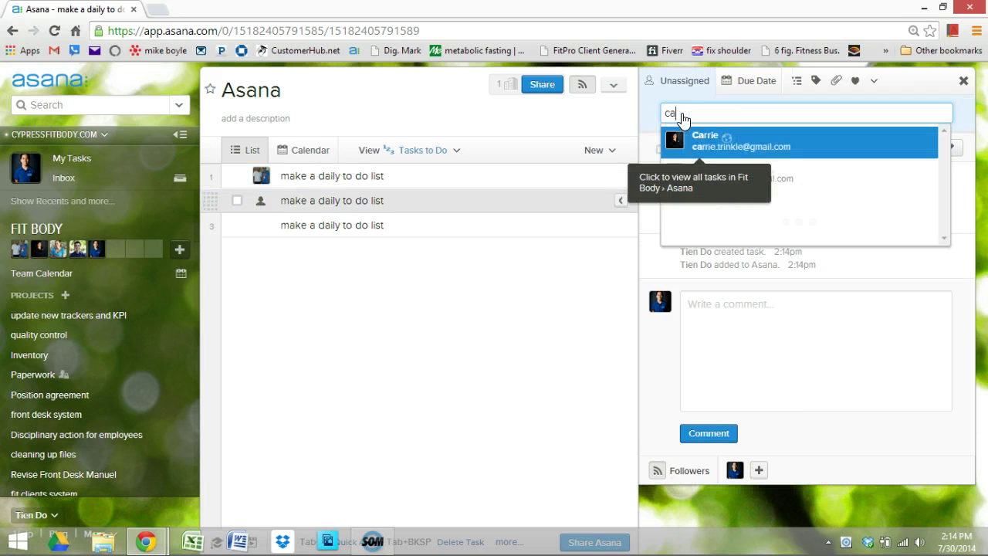
text(rr)
key(Return)
Step: Assign the third task to another teammate
key(Down)
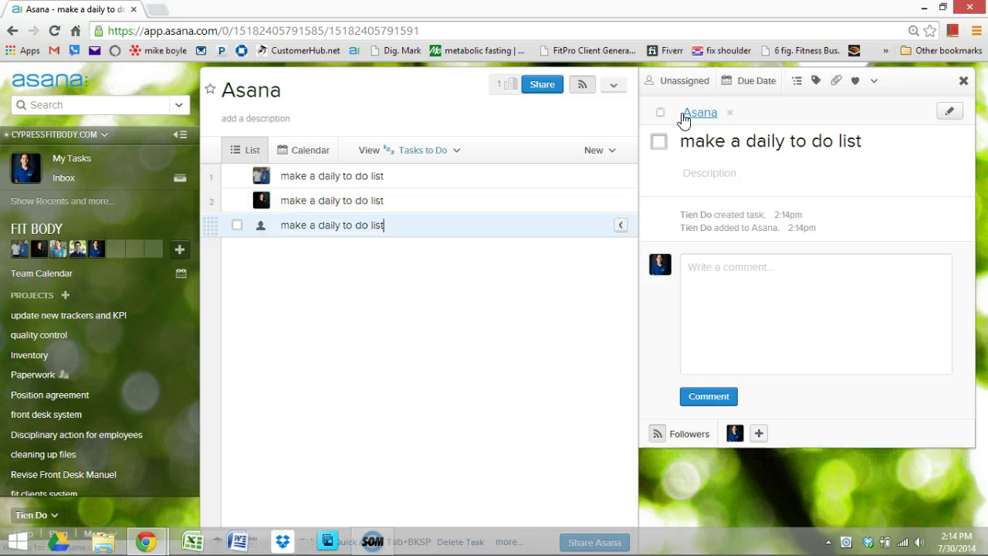
key(Tab+a)
text(cas)
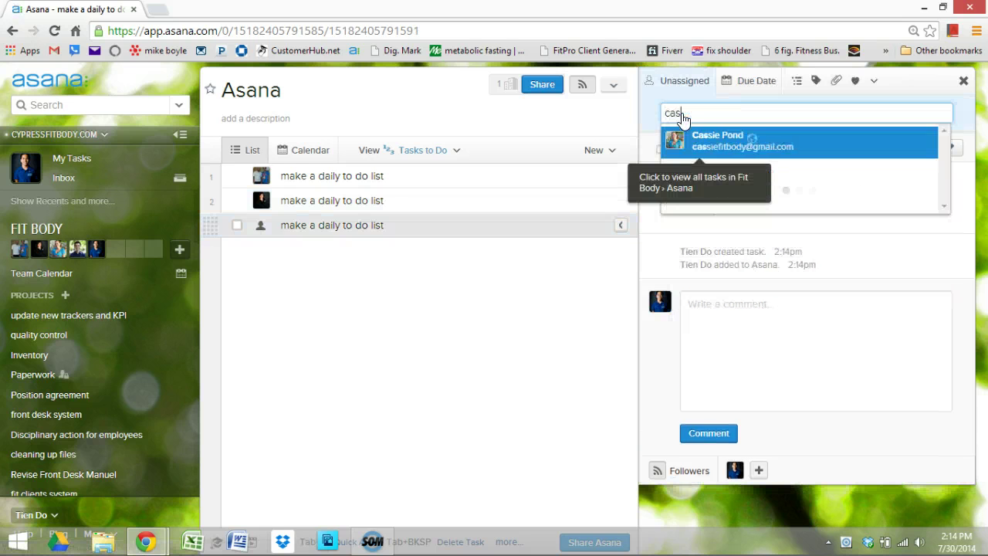
key(Return)
click(336, 196)
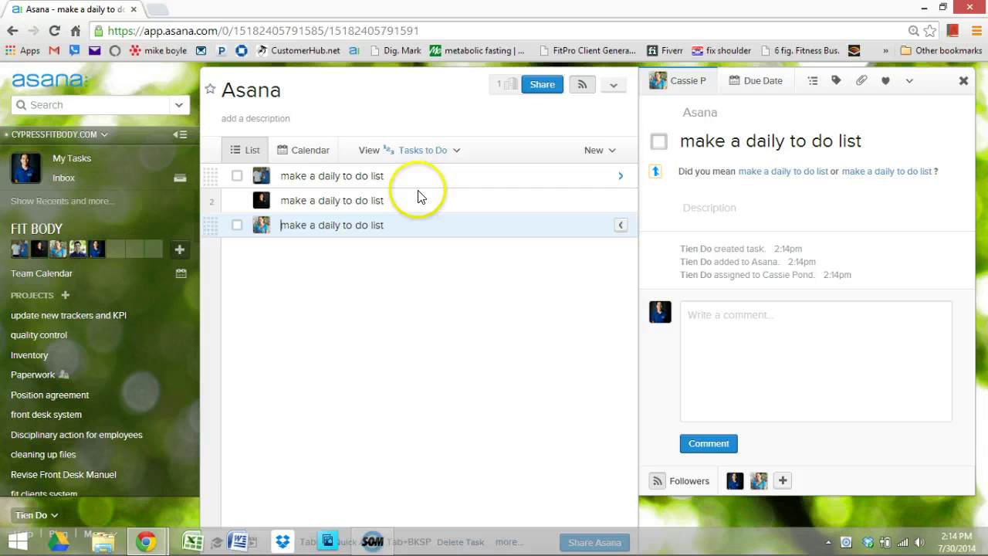
click(533, 178)
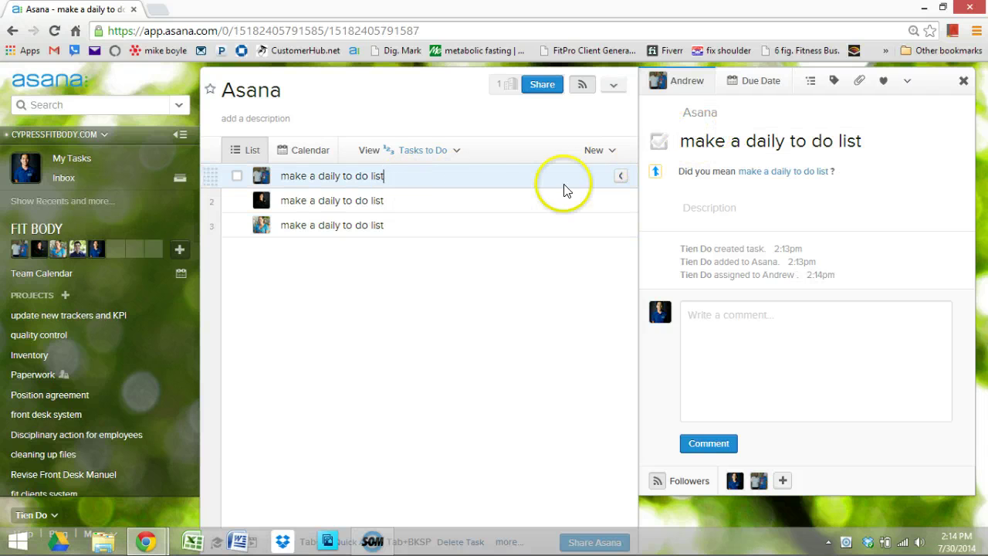
Step: Set the first task's due date to July 31
click(746, 83)
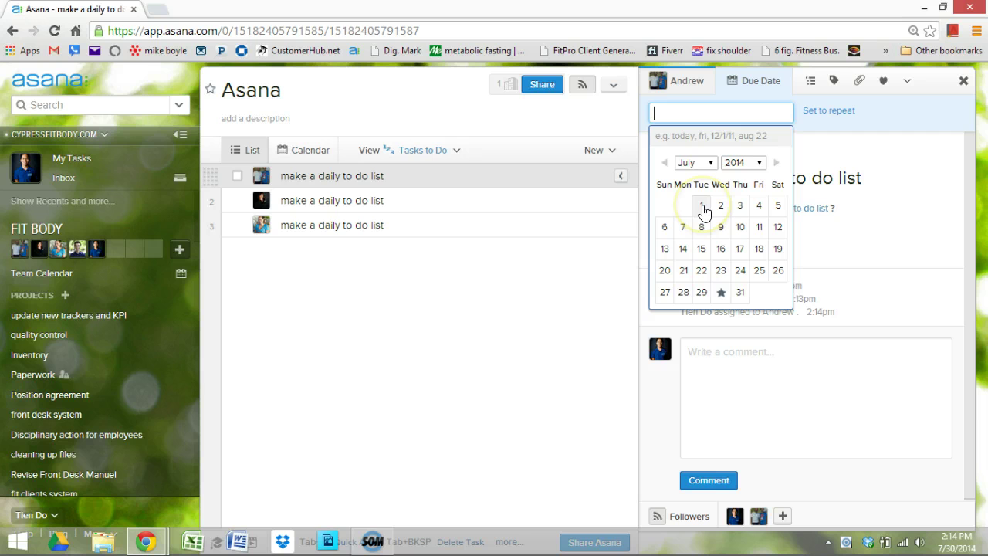
click(742, 206)
click(756, 80)
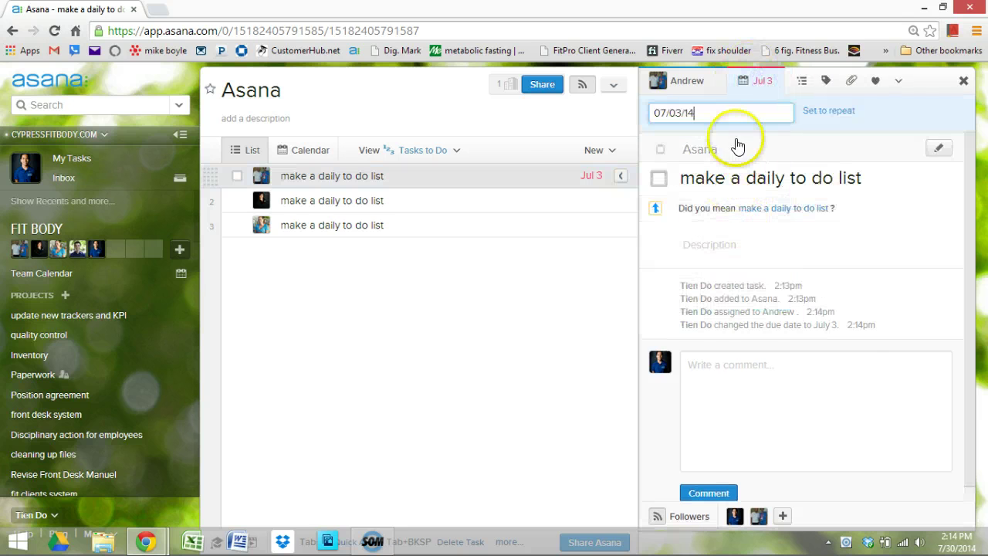
click(750, 82)
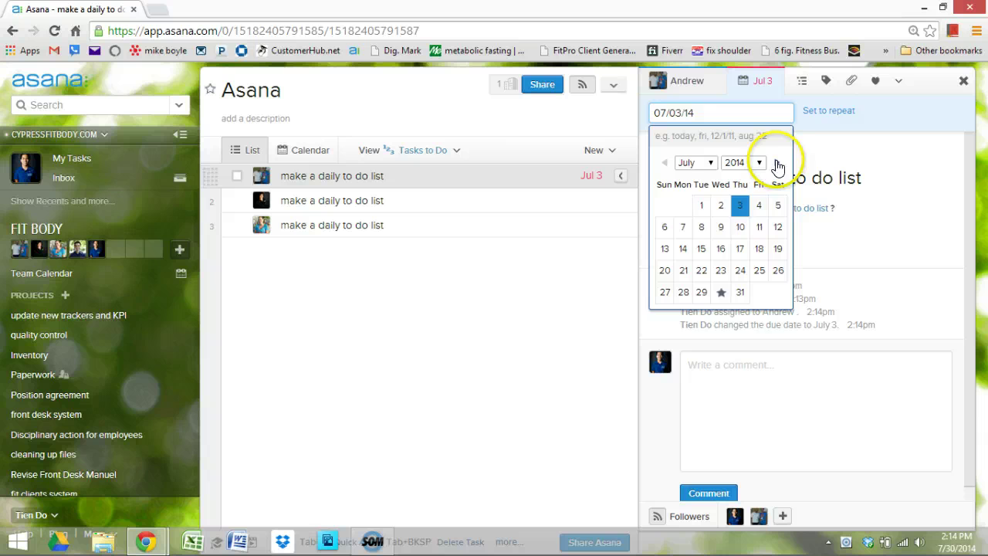
click(777, 166)
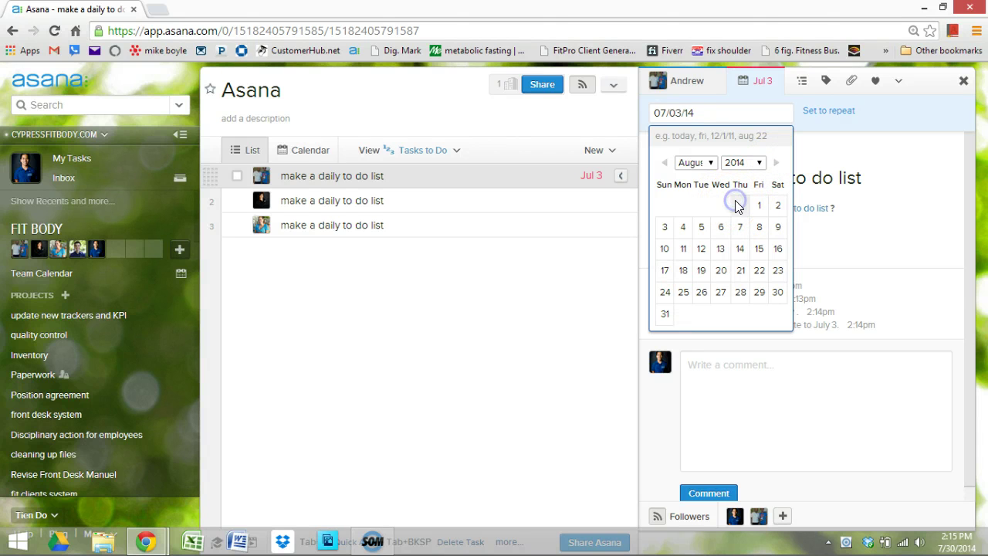
click(664, 162)
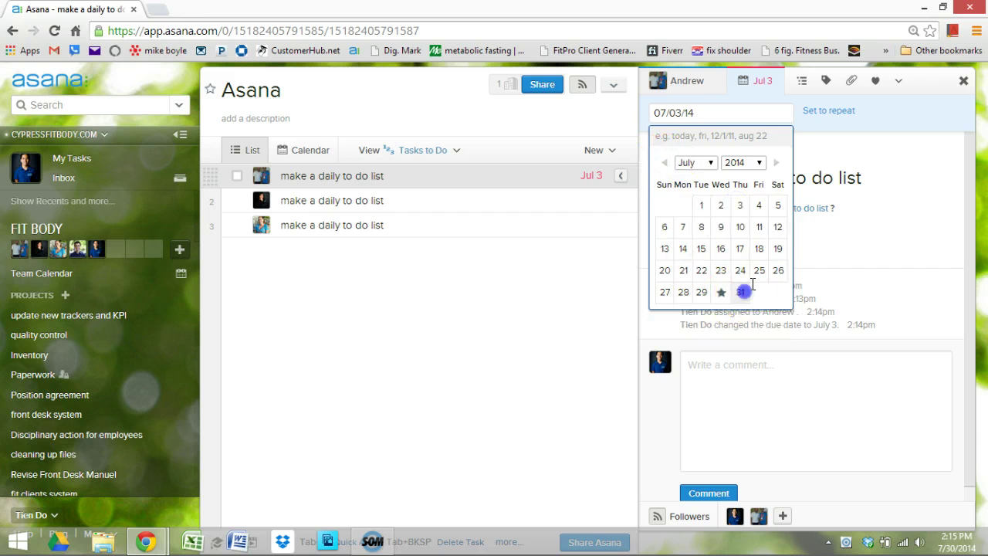
click(739, 292)
click(763, 81)
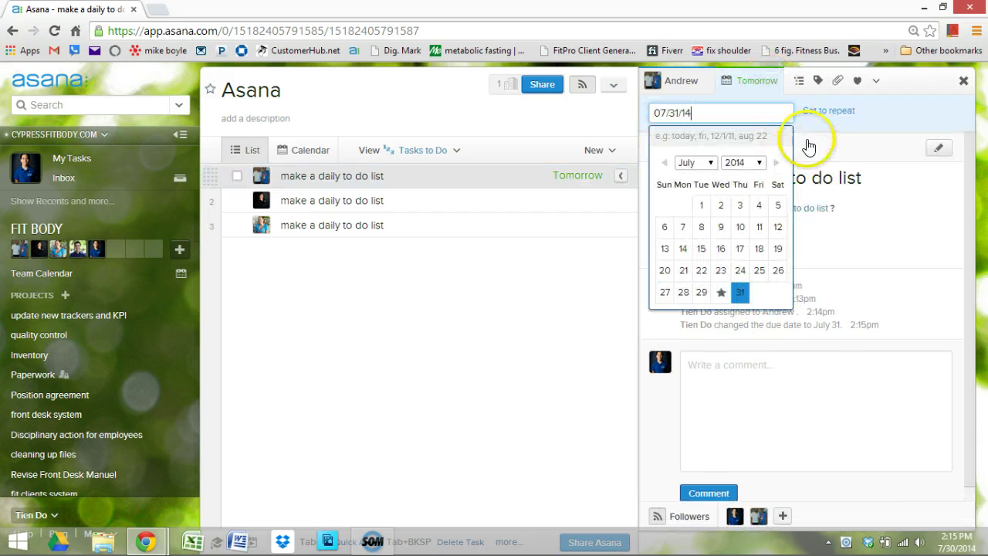
Step: Make the first task's due date repeat daily
click(827, 114)
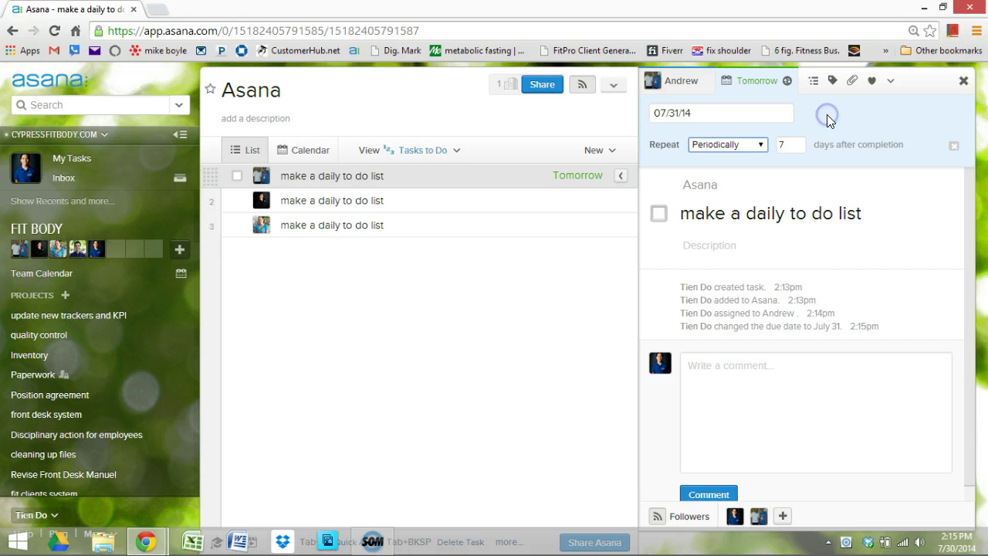
click(759, 146)
click(779, 84)
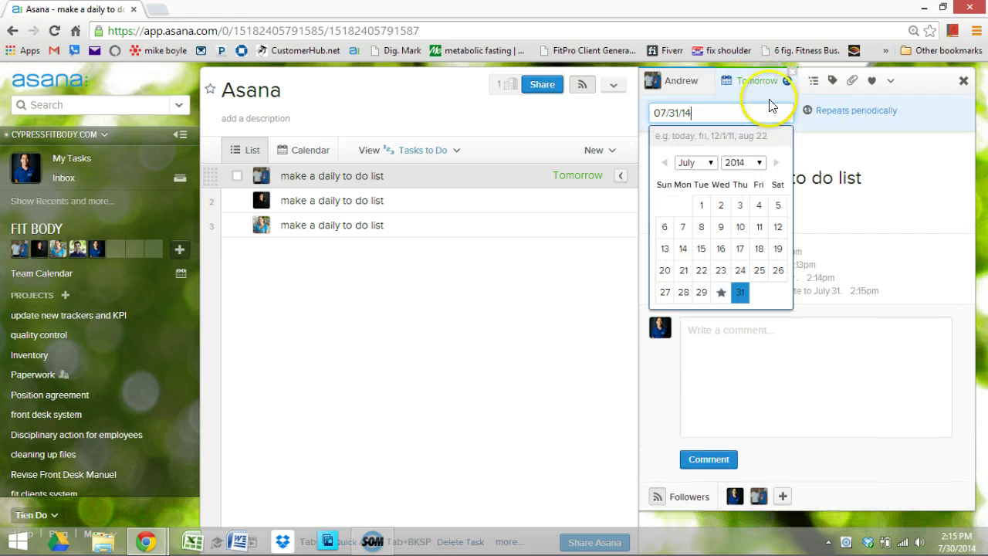
click(818, 112)
click(761, 143)
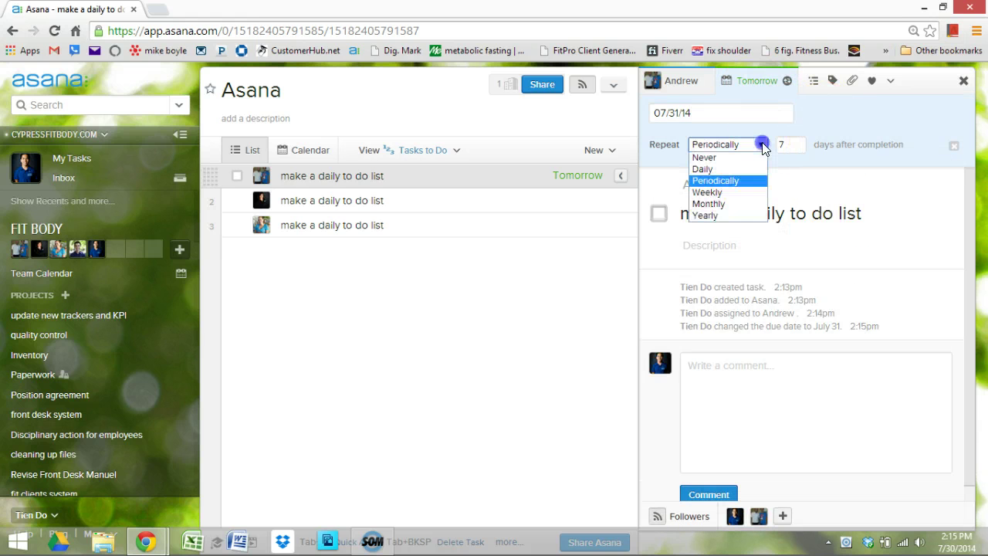
click(731, 164)
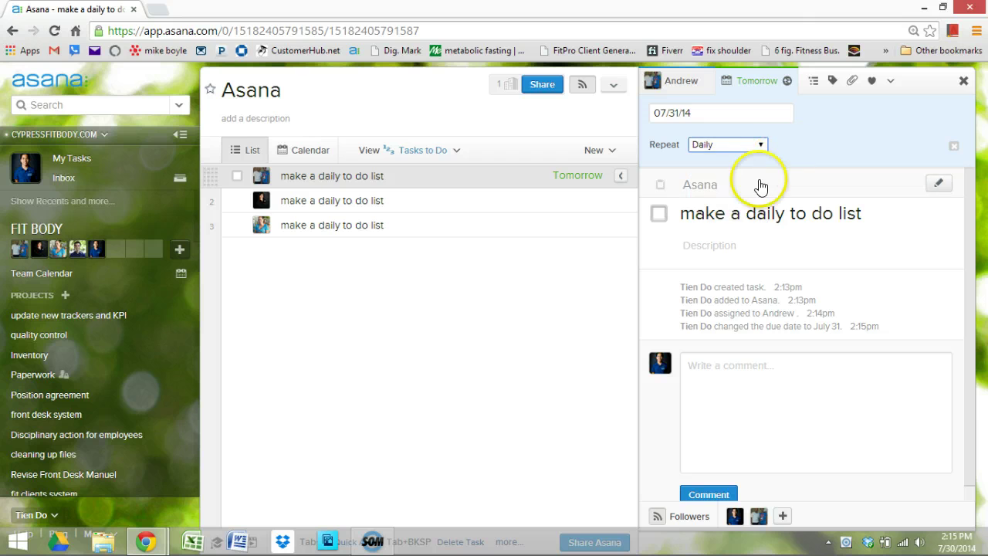
click(609, 309)
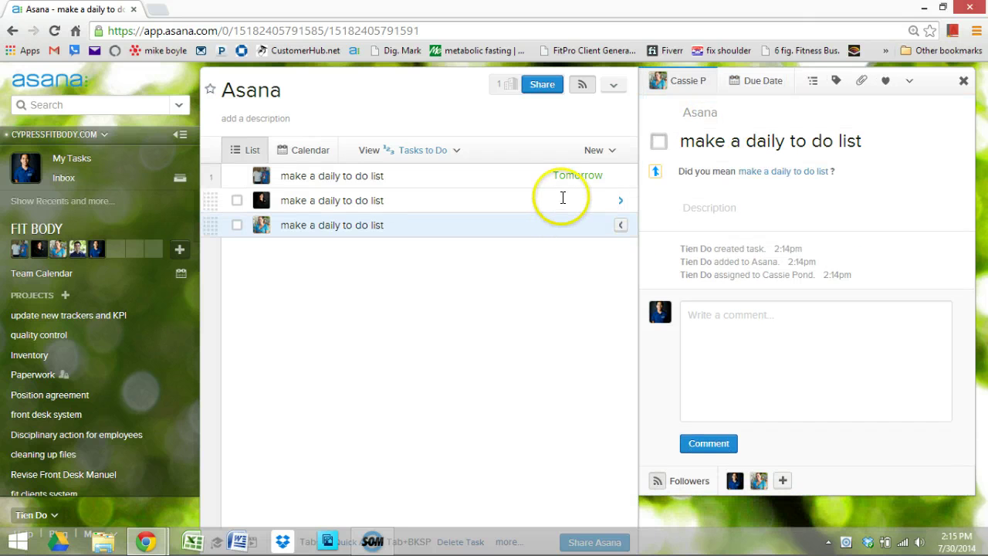
Step: Give the second task a July 31 due date that repeats weekly
click(571, 200)
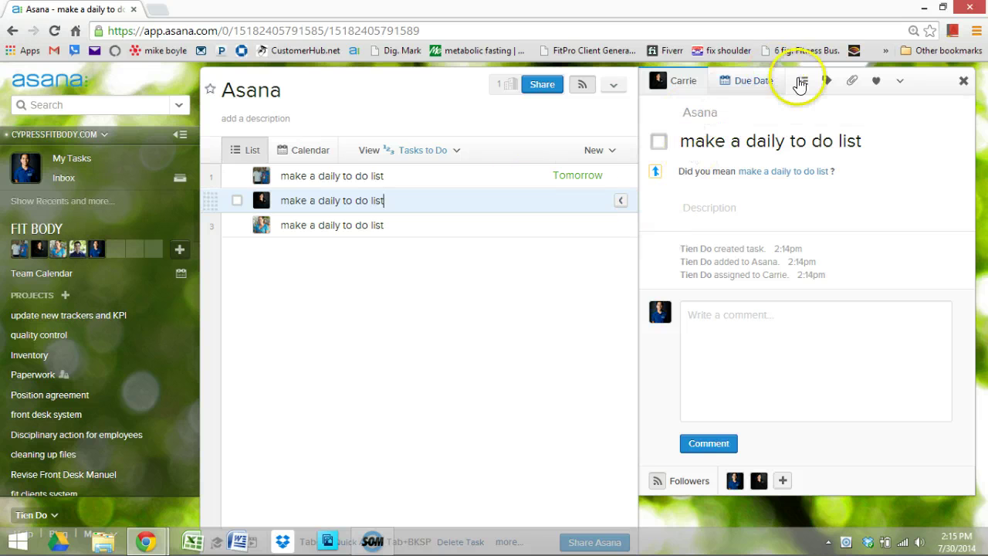
click(754, 80)
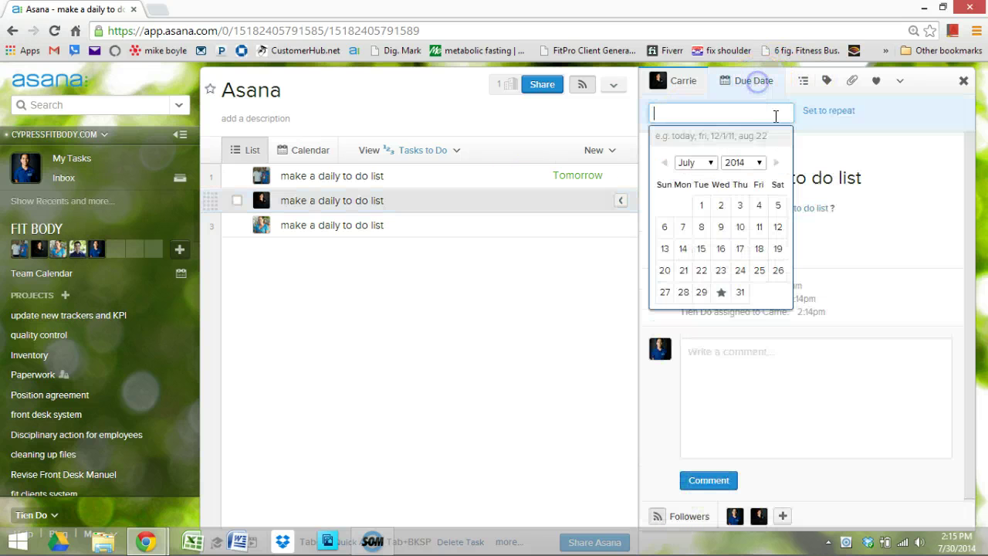
click(740, 291)
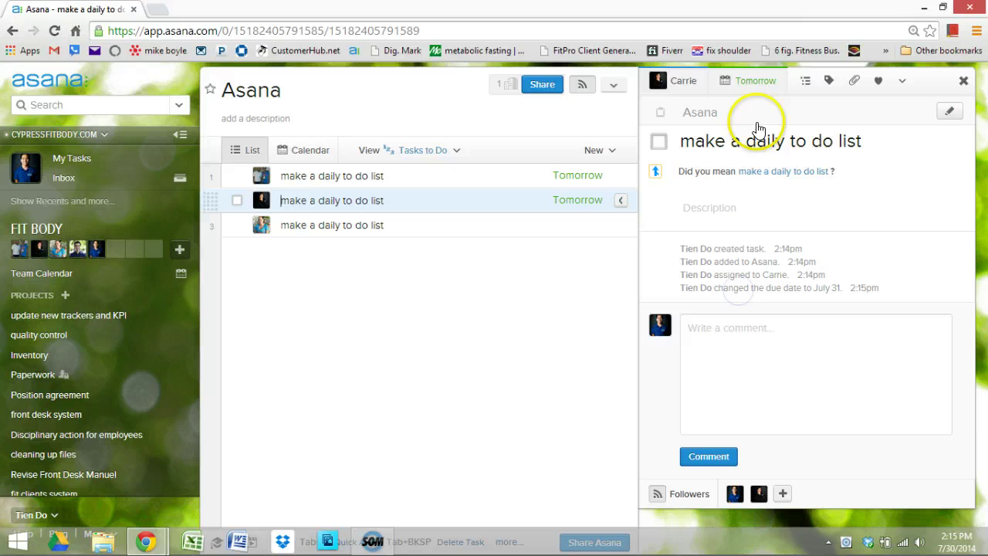
click(747, 83)
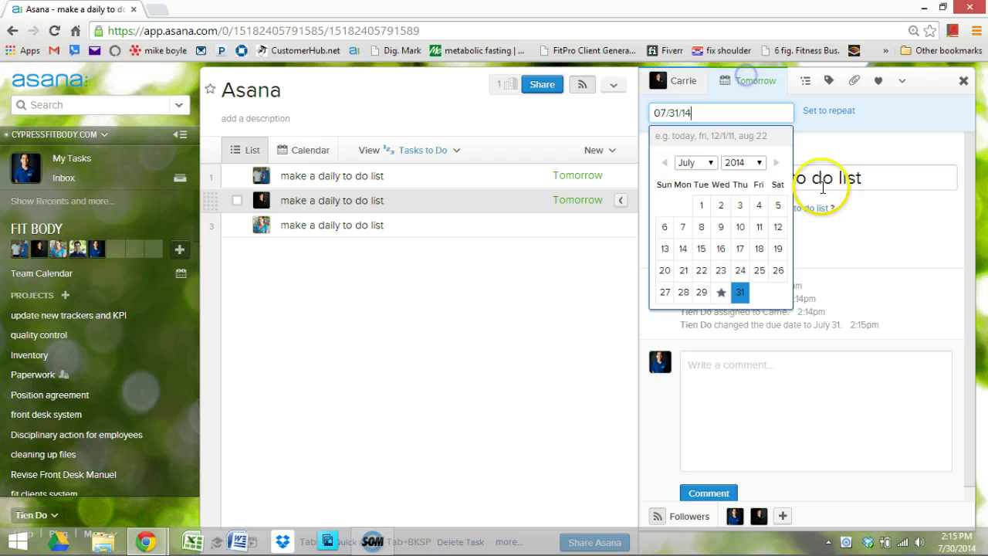
click(816, 115)
click(754, 145)
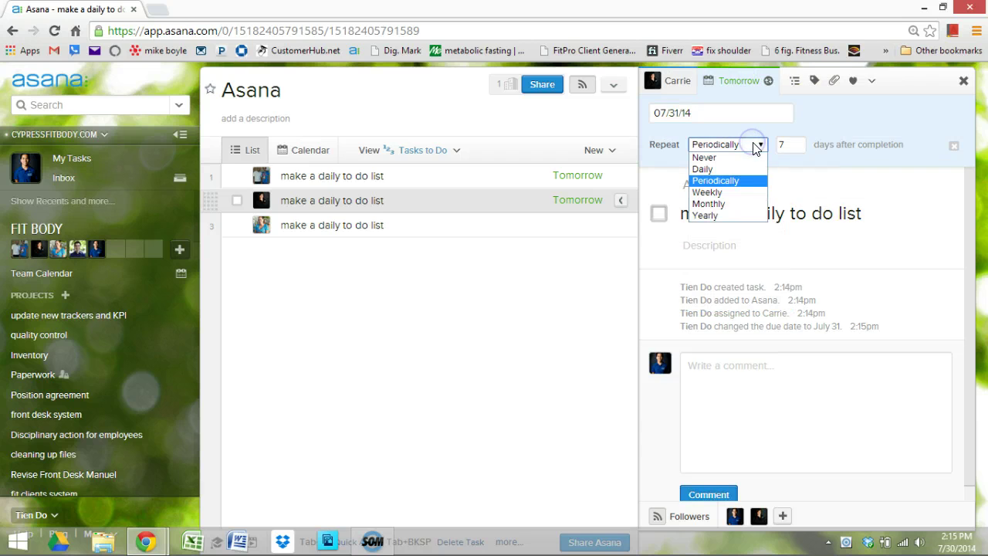
click(739, 192)
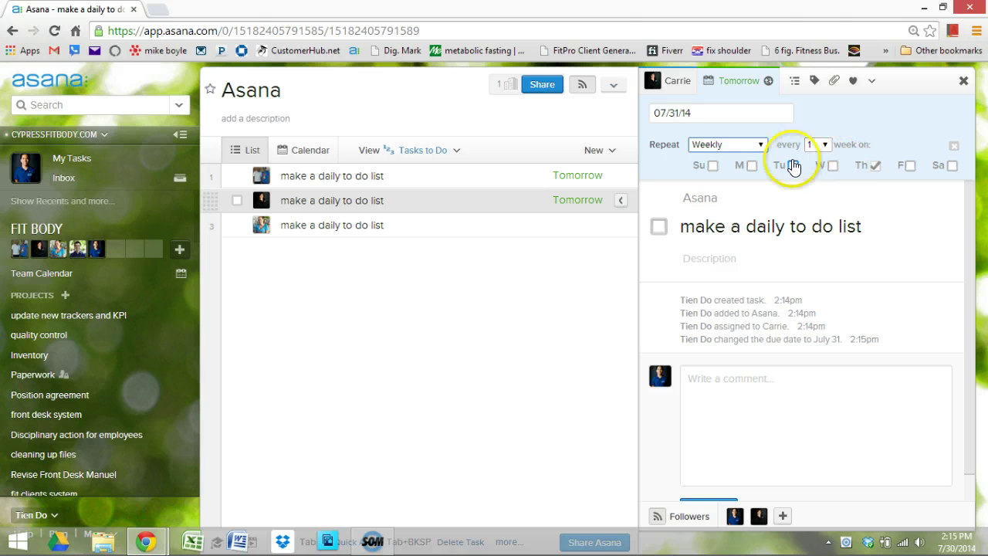
Step: Set the second task's weekly repeat days to Monday through Friday
click(753, 167)
click(787, 168)
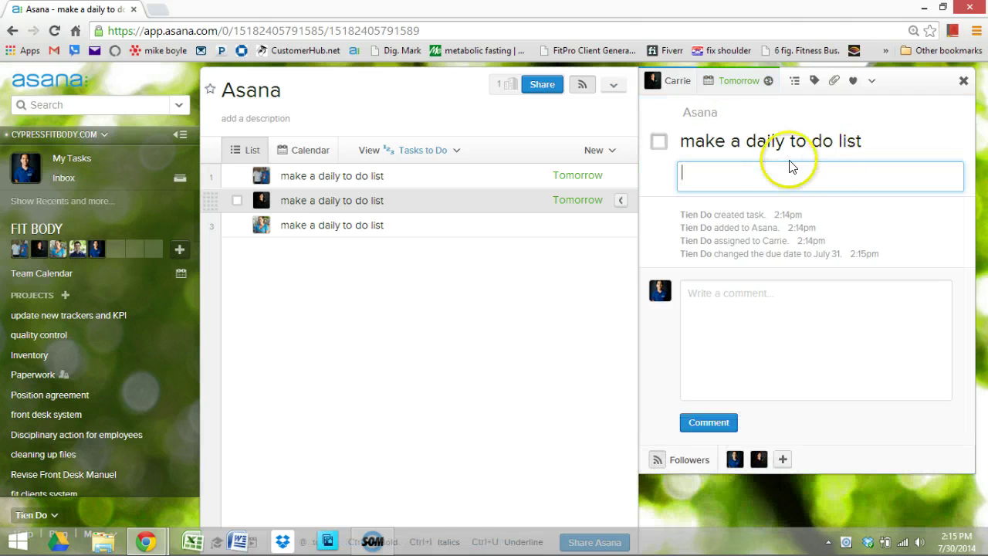
click(748, 85)
click(803, 108)
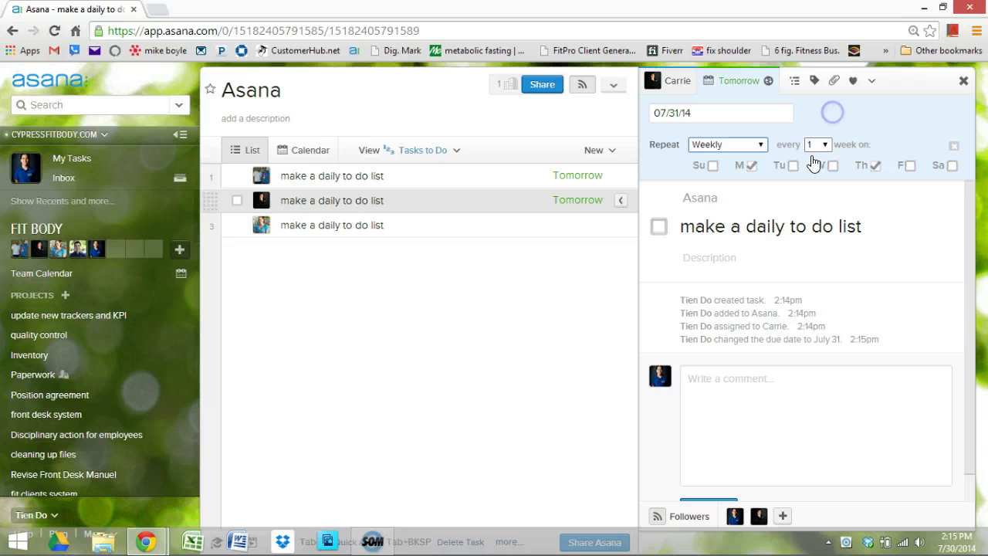
click(793, 165)
click(832, 165)
click(909, 166)
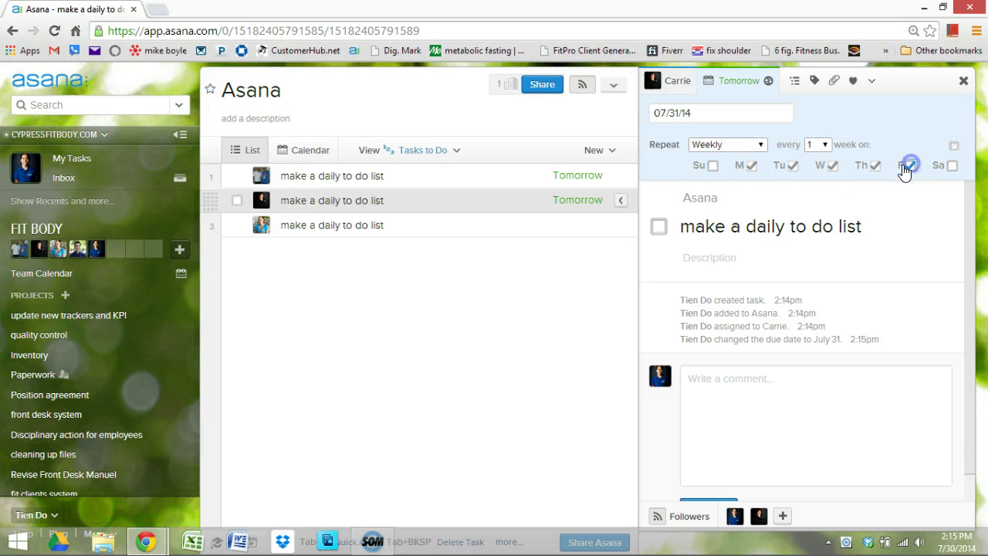
click(561, 271)
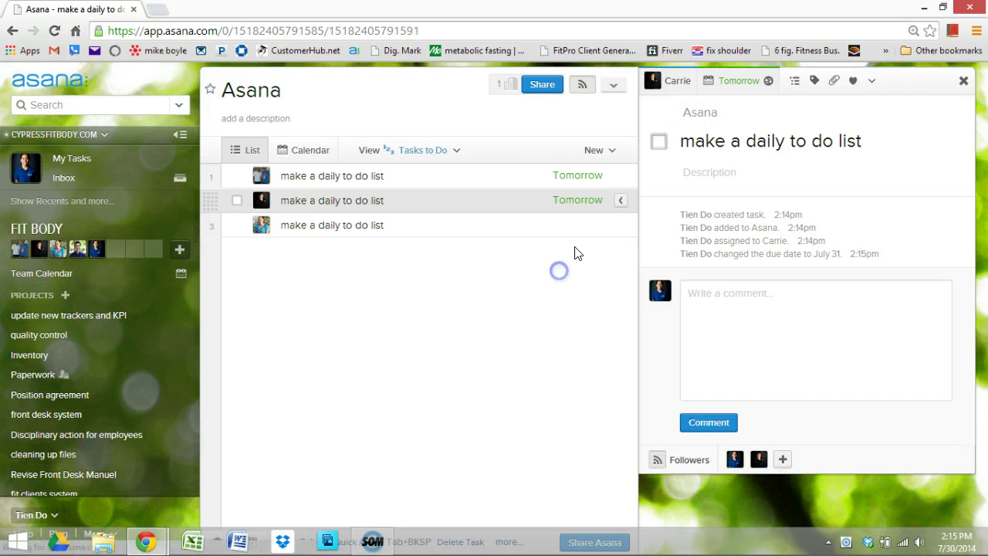
click(580, 228)
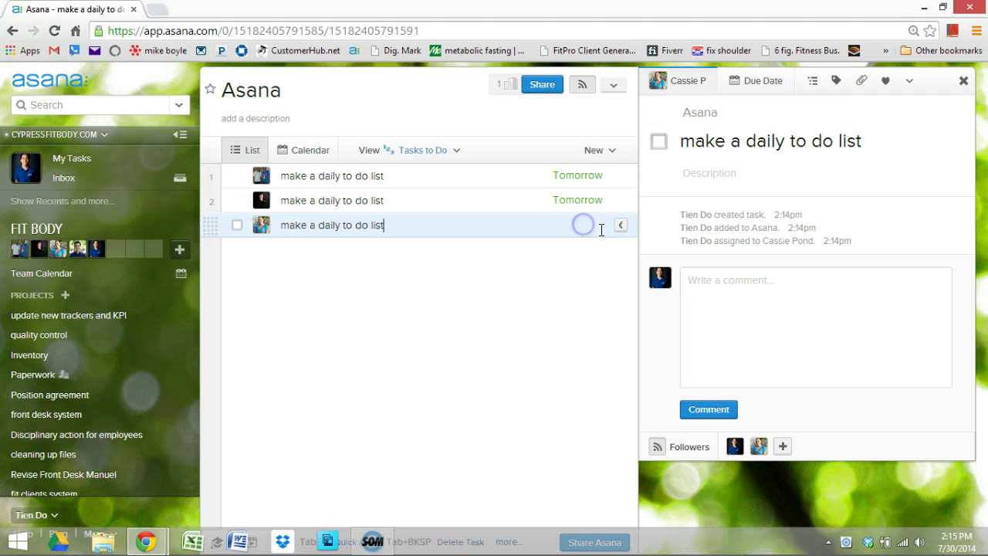
Step: Give the third task a July 31 due date that repeats weekly
click(760, 81)
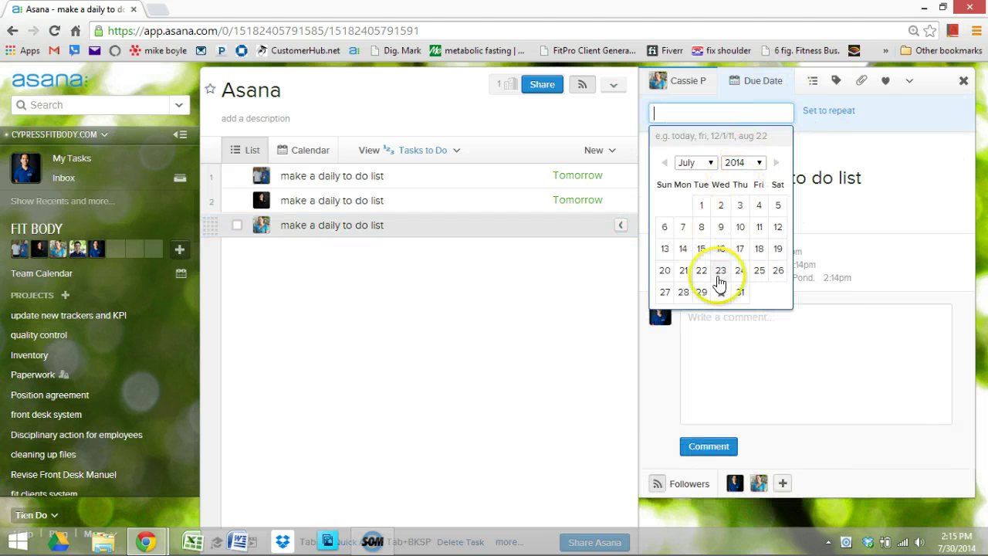
click(739, 292)
click(772, 83)
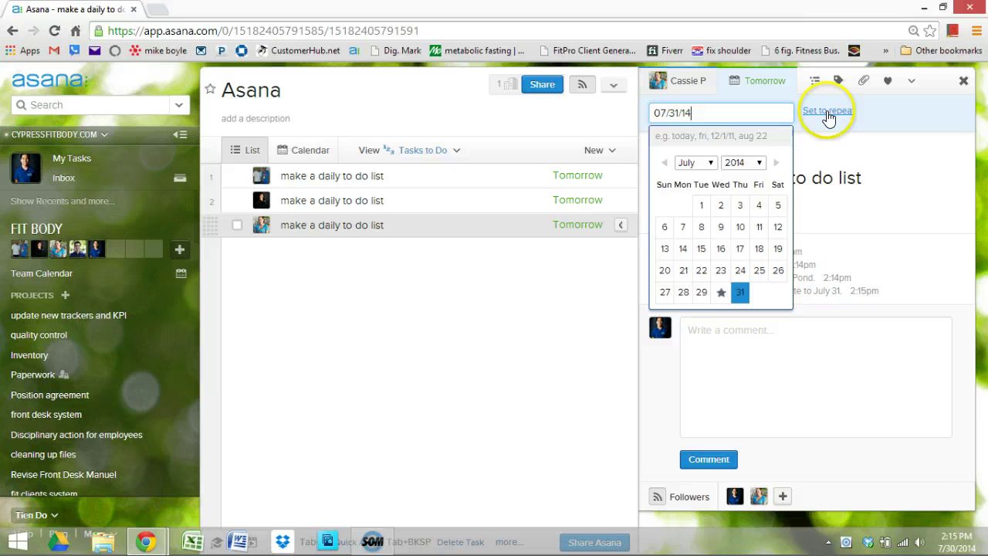
click(827, 112)
click(729, 145)
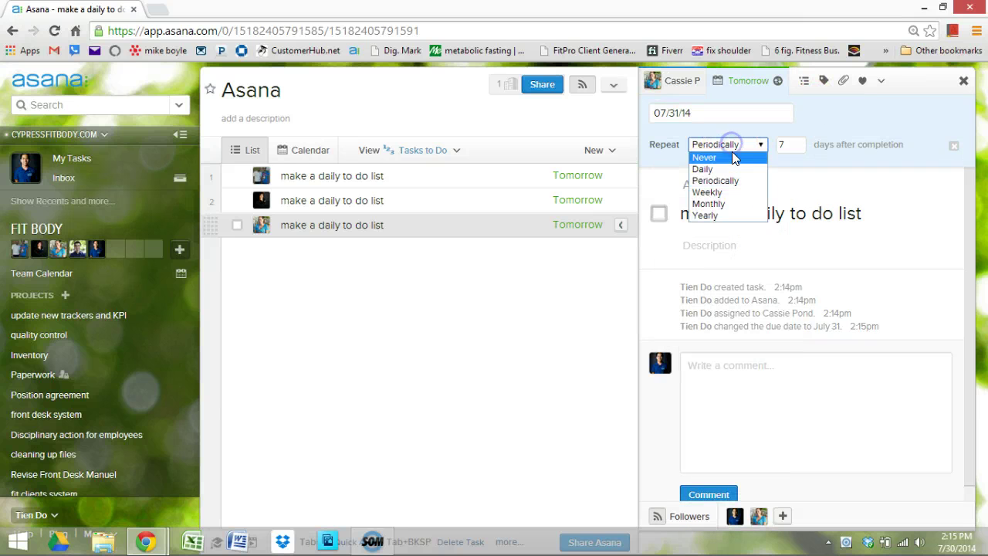
click(733, 145)
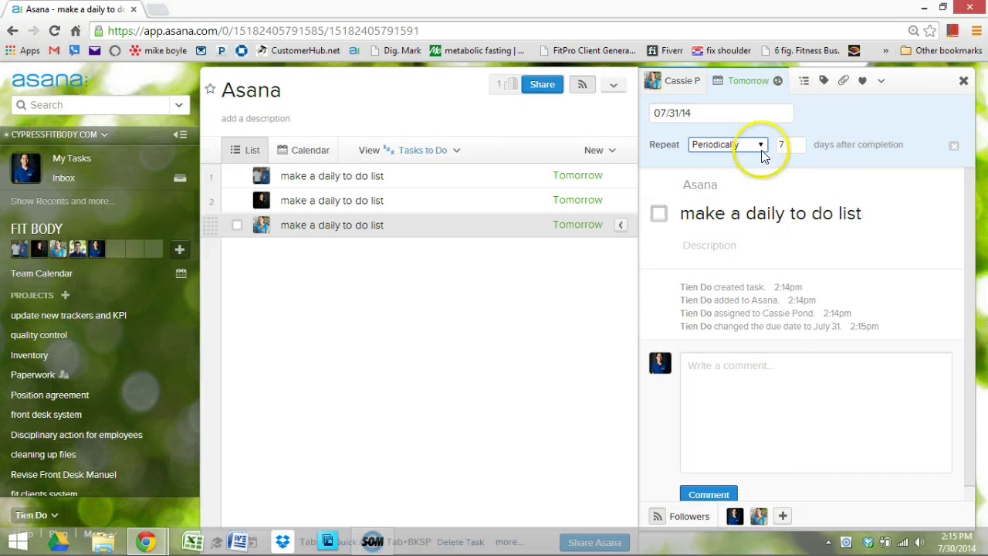
click(749, 145)
click(735, 190)
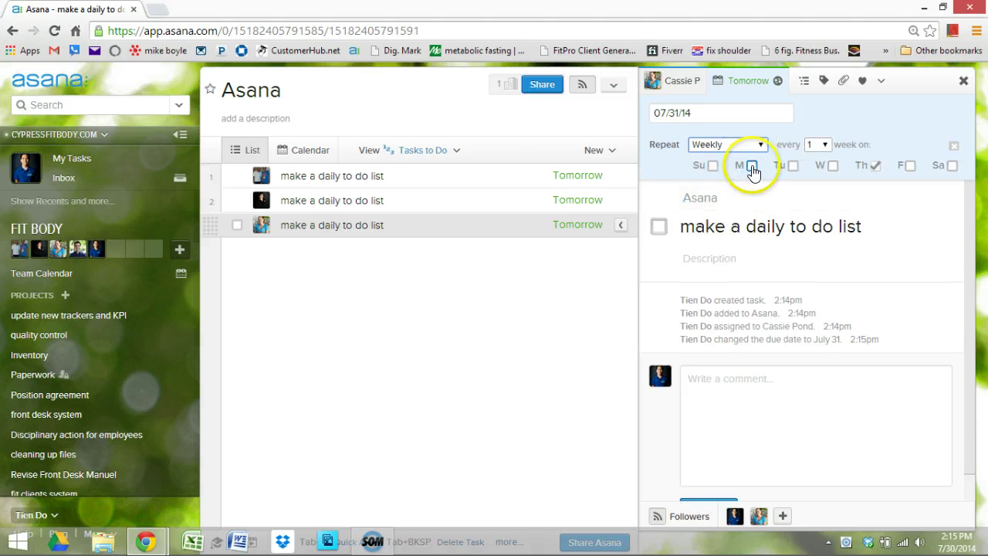
Step: Add Monday, Tuesday, Wednesday and Friday to the third task's weekly repeat days
click(752, 167)
click(749, 80)
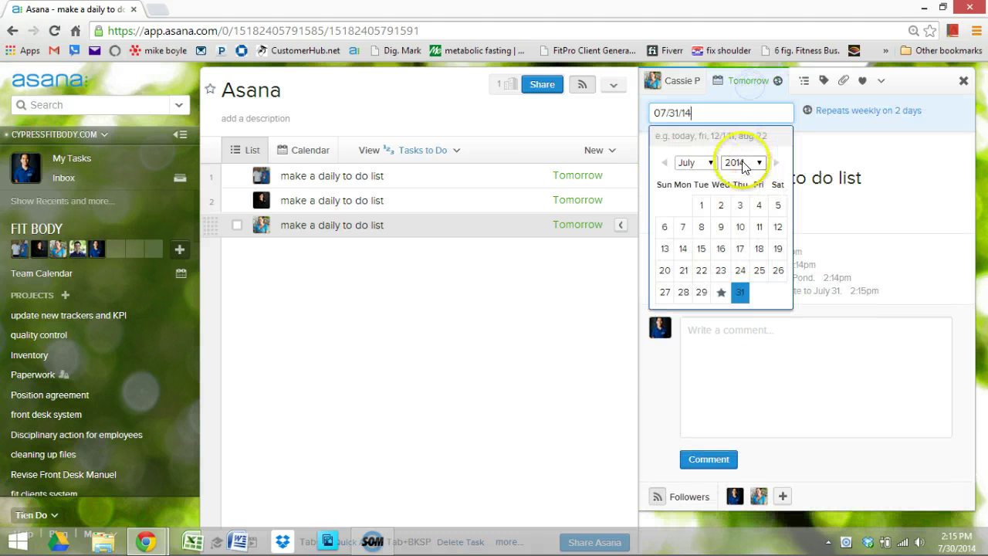
click(739, 292)
click(749, 80)
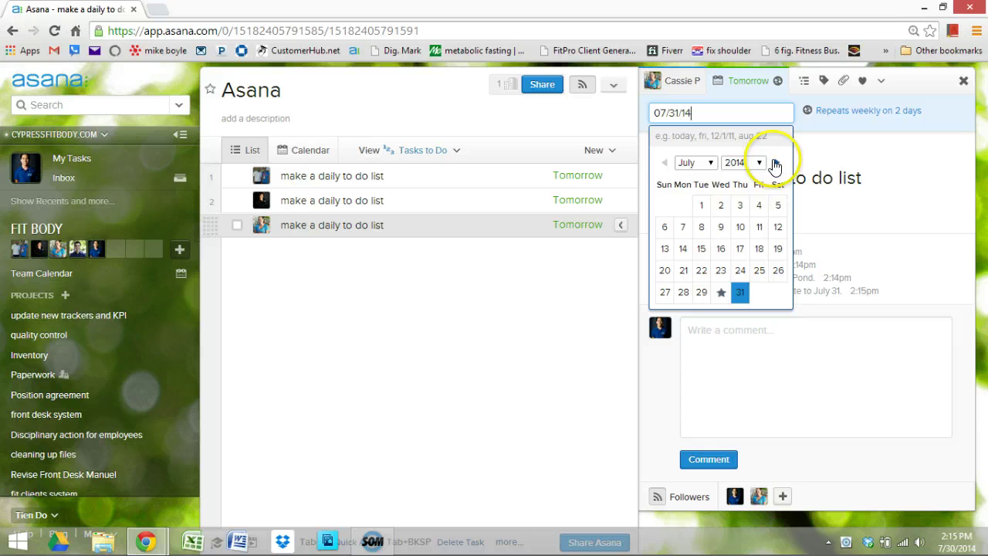
click(820, 110)
click(791, 165)
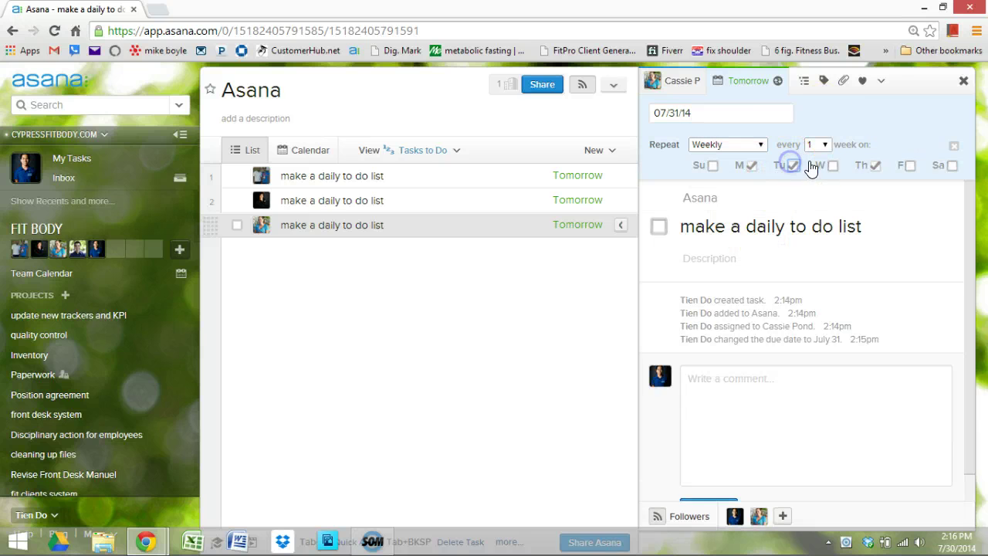
click(832, 166)
click(908, 165)
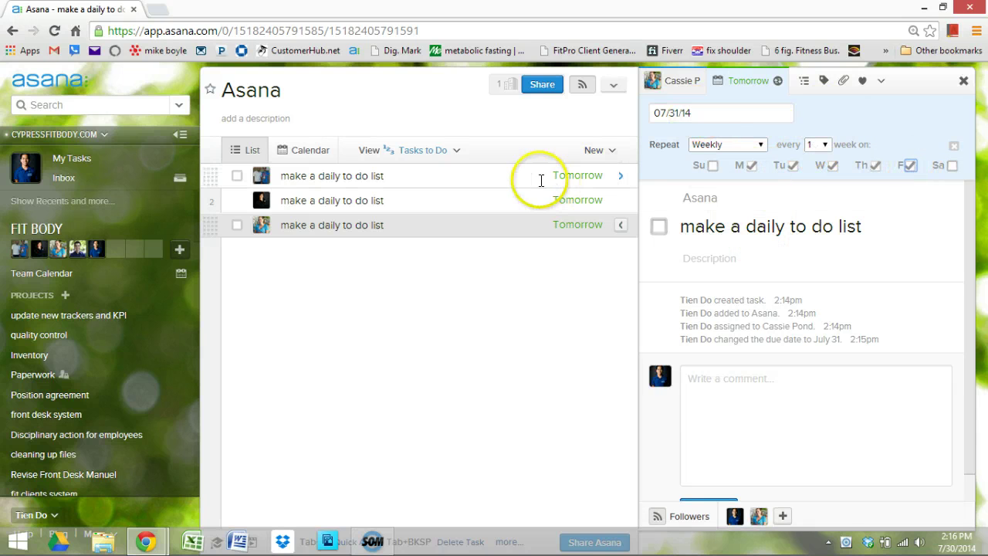
Step: Switch the first task's repeat from daily to weekly
click(541, 177)
click(760, 80)
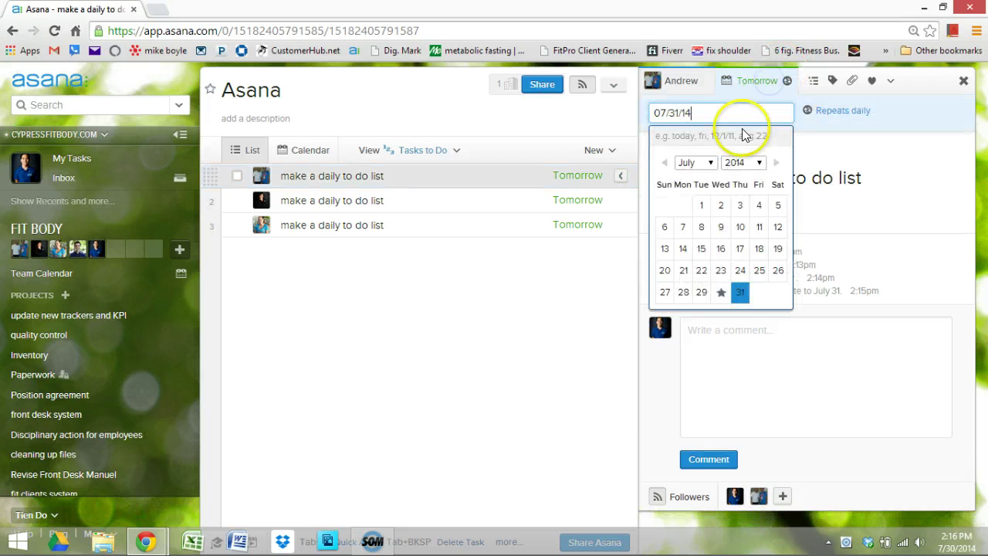
click(820, 111)
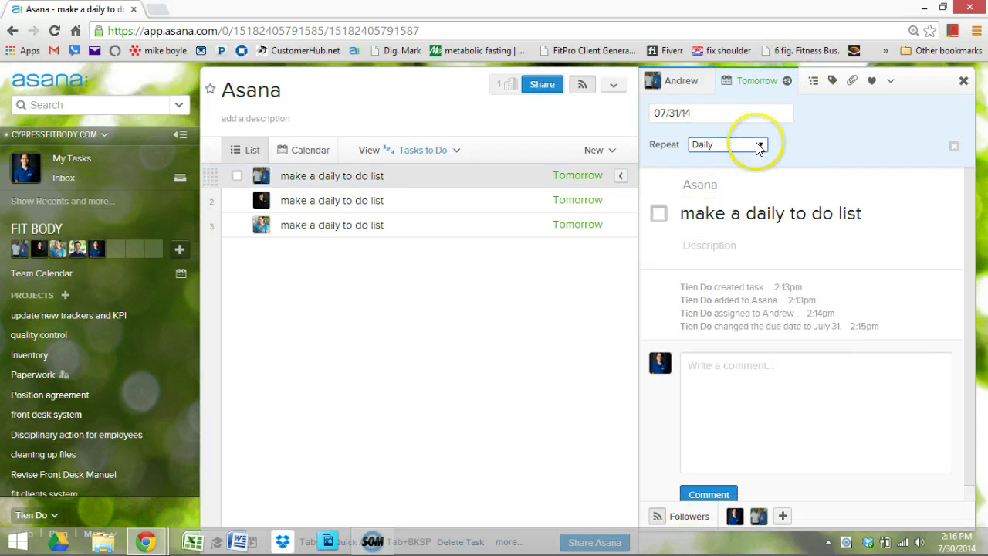
click(757, 147)
click(729, 179)
Step: Tick Monday, Tuesday and Thursday as the first task's weekly repeat days
click(751, 165)
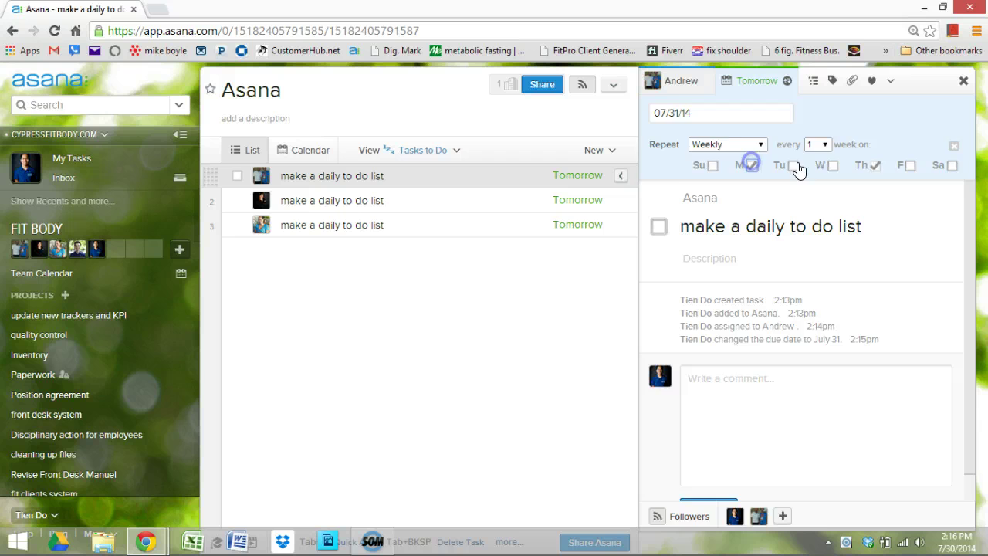
click(826, 161)
click(760, 80)
click(832, 110)
click(792, 165)
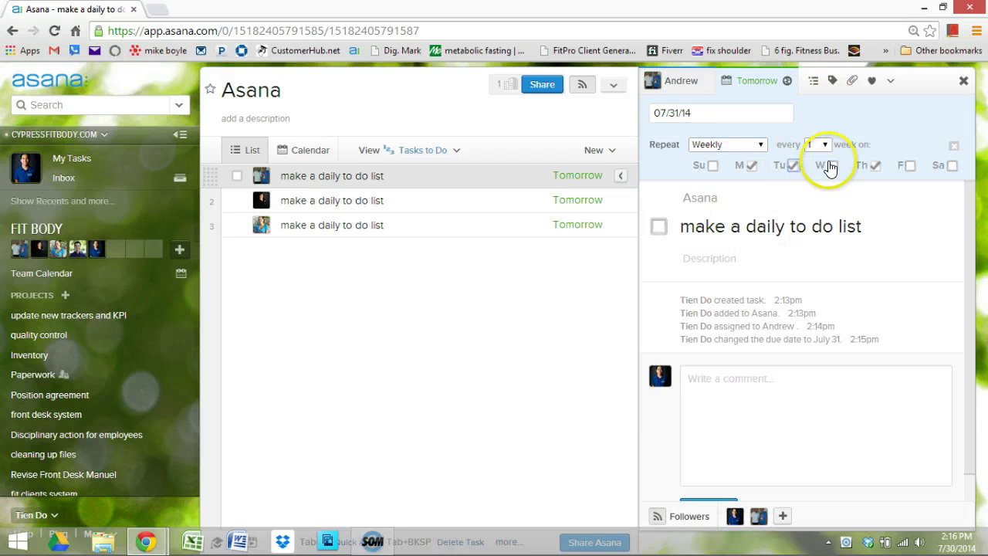
click(875, 165)
click(571, 316)
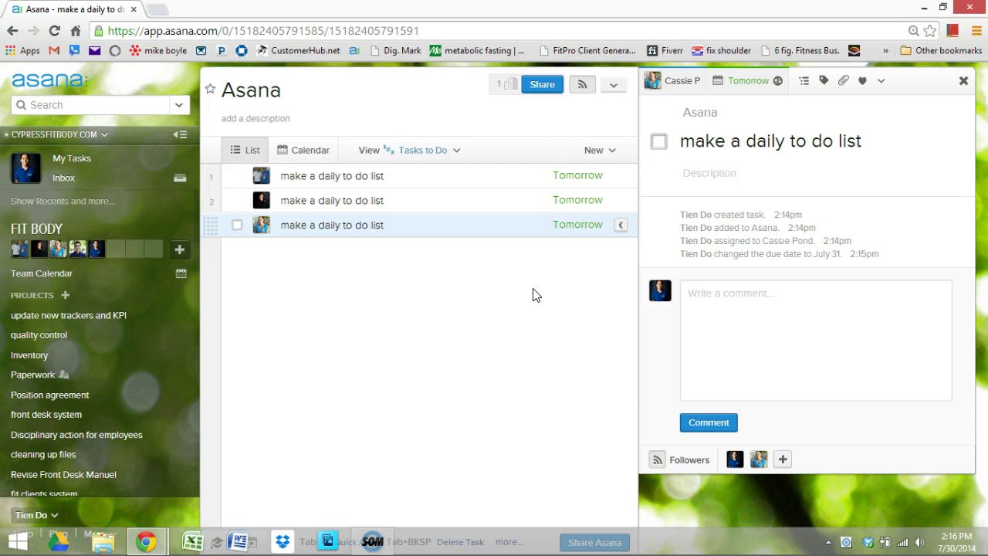
click(473, 176)
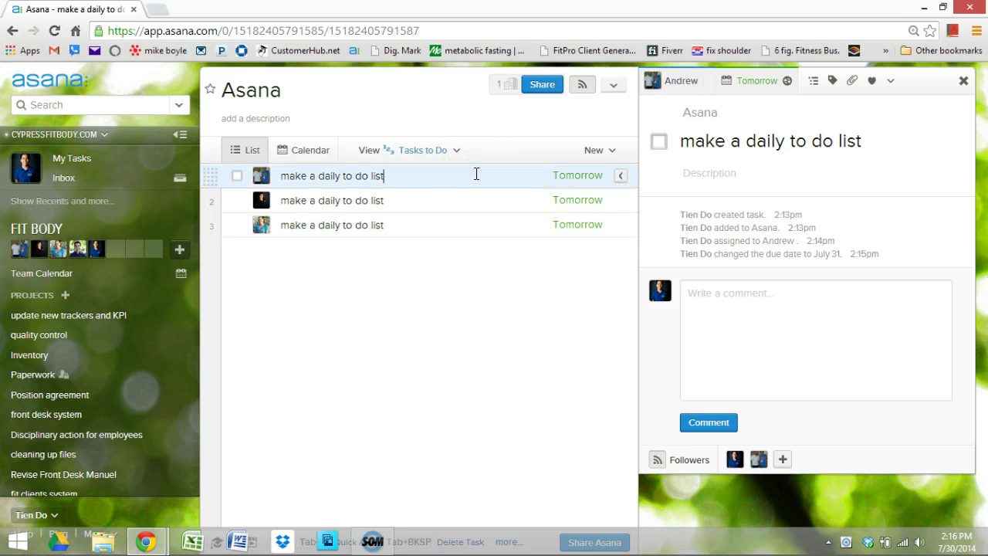
Step: Add a subtask row to the first task, typing draft text and erasing it
click(476, 174)
click(778, 184)
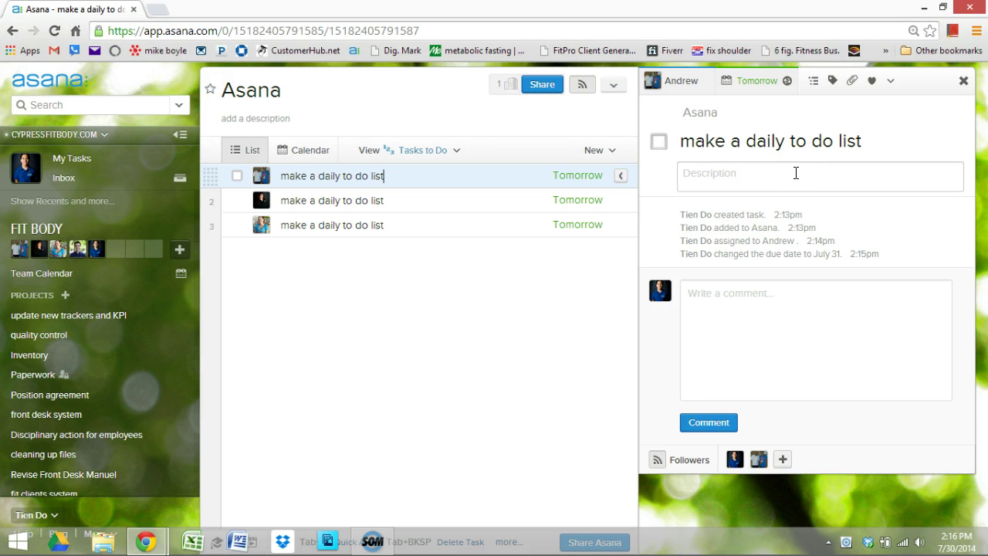
click(813, 83)
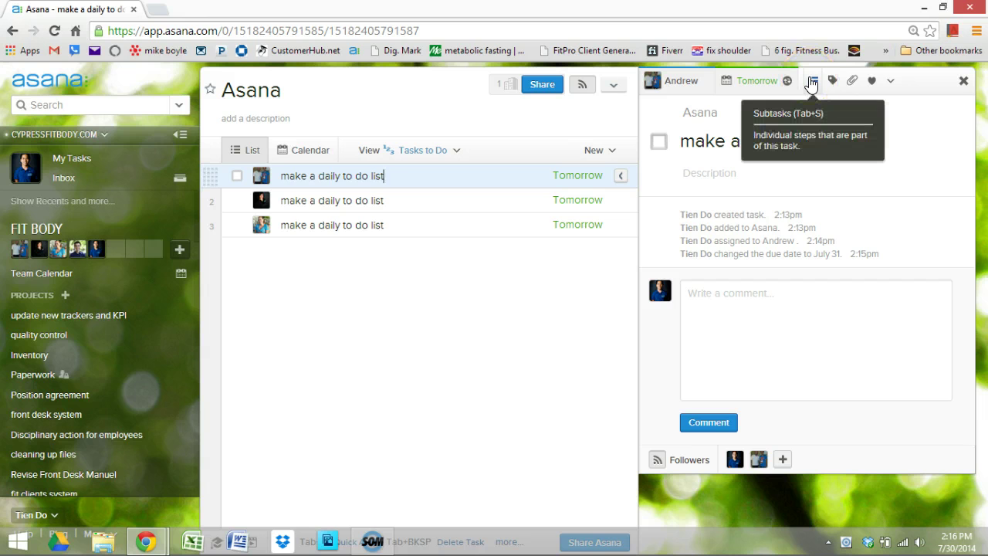
click(811, 84)
click(812, 83)
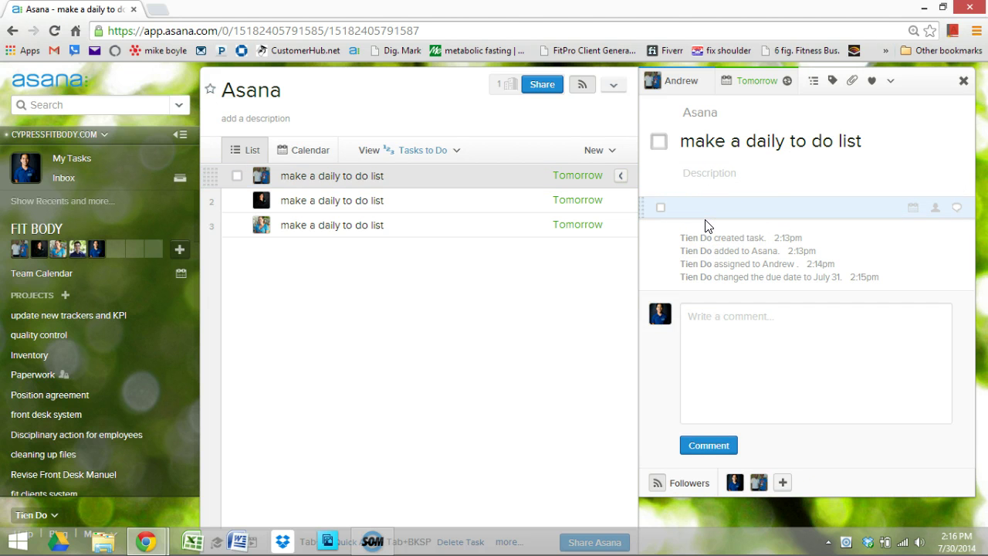
text(c)
text(reat)
key(BackSpace)
key(BackSpace)
key(BackSpace)
key(BackSpace)
text(m)
text(ake si)
text( lis)
key(BackSpace)
key(BackSpace)
key(BackSpace)
key(BackSpace)
key(BackSpace)
key(BackSpace)
Step: Write the first task's description: 'the last 20 minutes of every day. Spend 20 minutes on creating a to do list for the next day.'
click(706, 173)
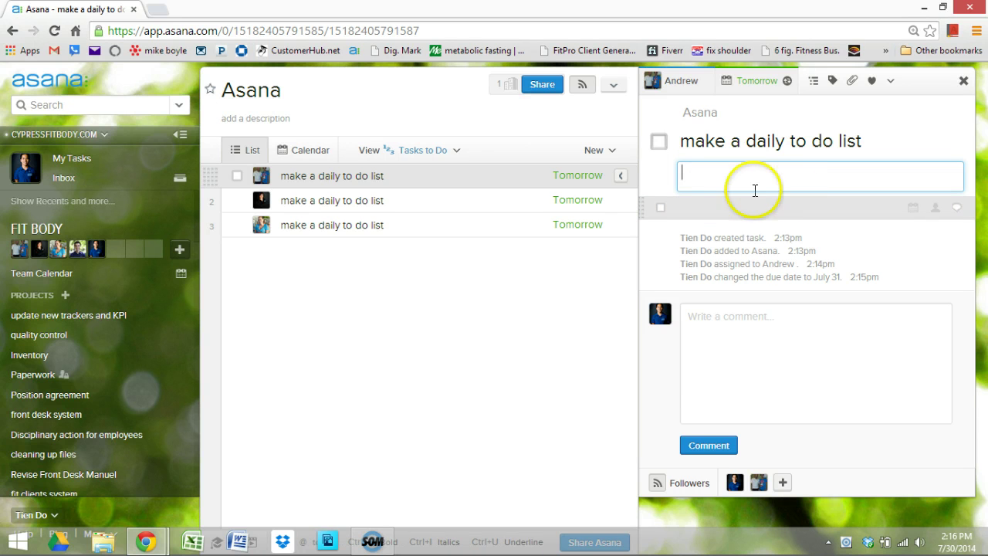
click(779, 378)
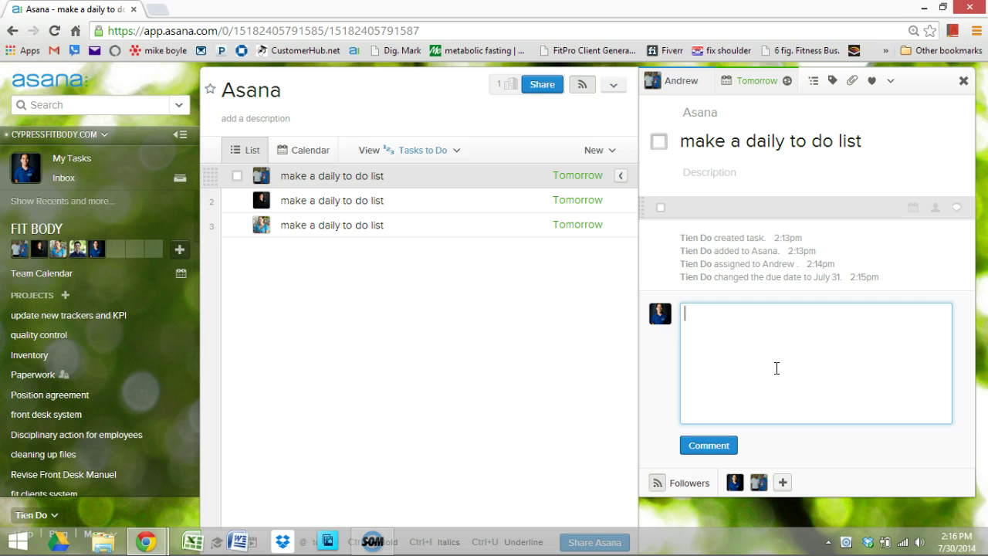
click(728, 330)
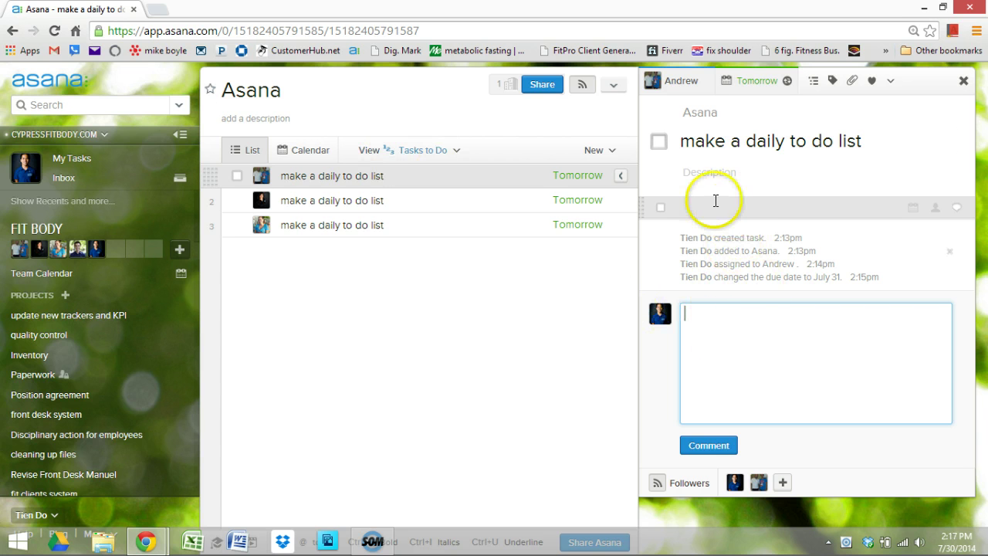
click(709, 171)
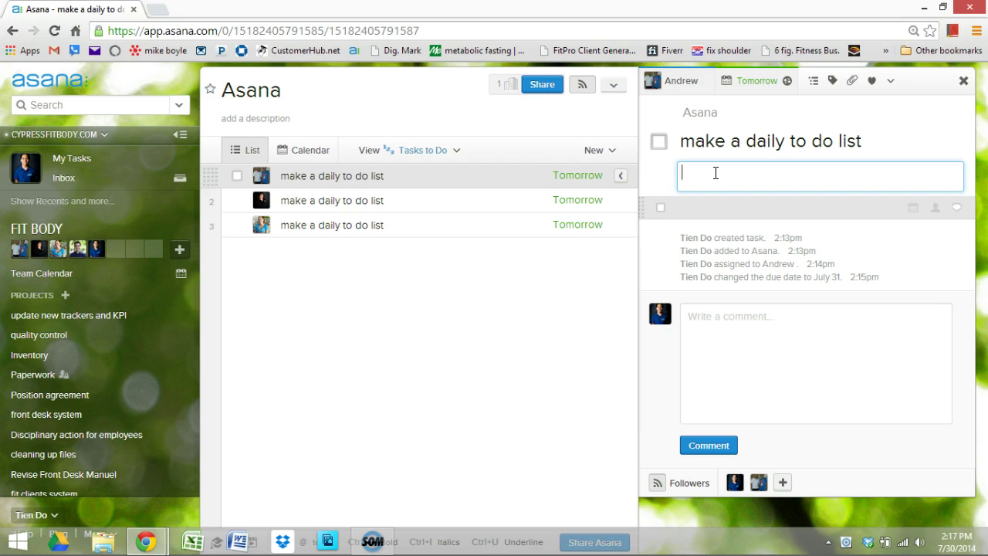
text(the last 20 min)
text(utes of)
text( every wor)
key(BackSpace)
key(BackSpace)
key(BackSpace)
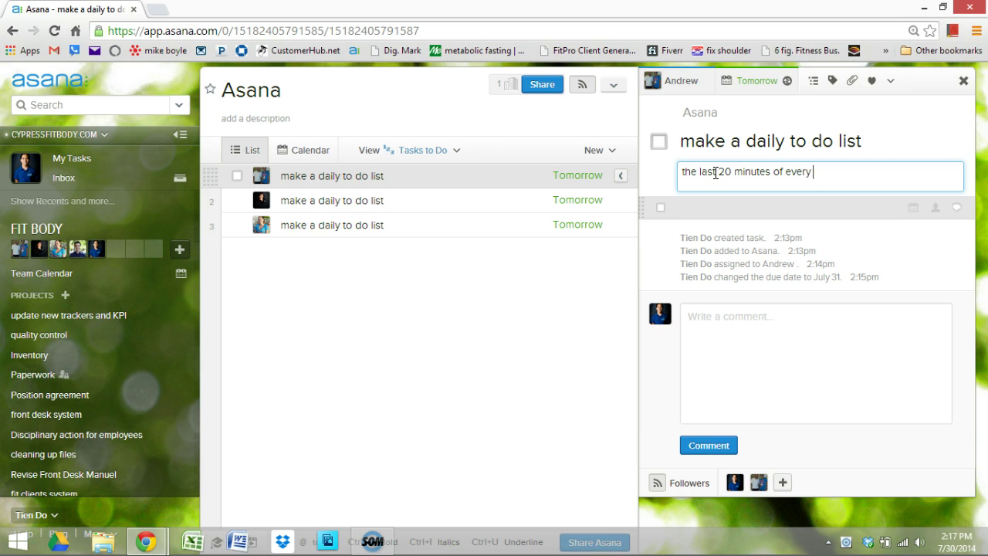
text(work)
key(BackSpace)
key(BackSpace)
key(BackSpace)
key(BackSpace)
text(day.)
text( Spend )
text(20 minutes )
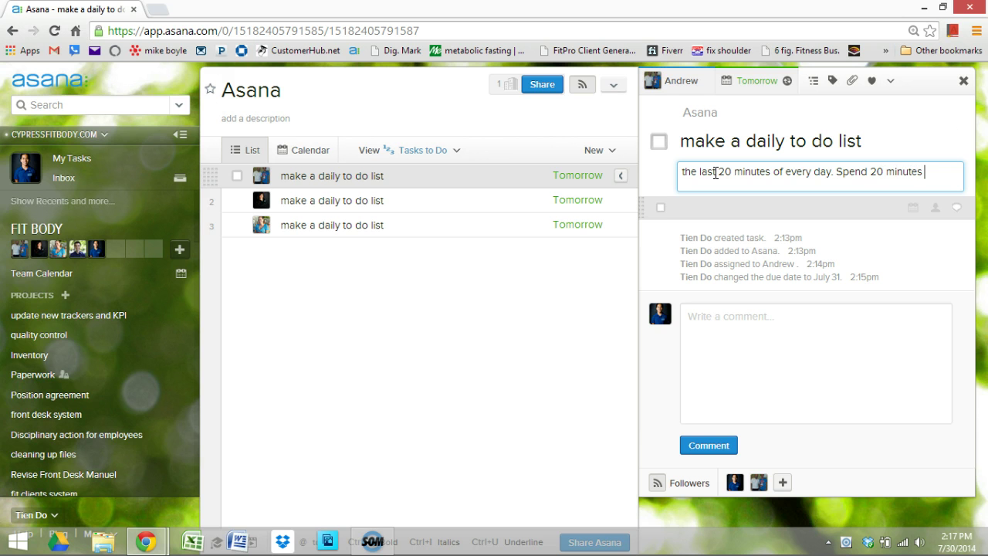
text(on creatin)
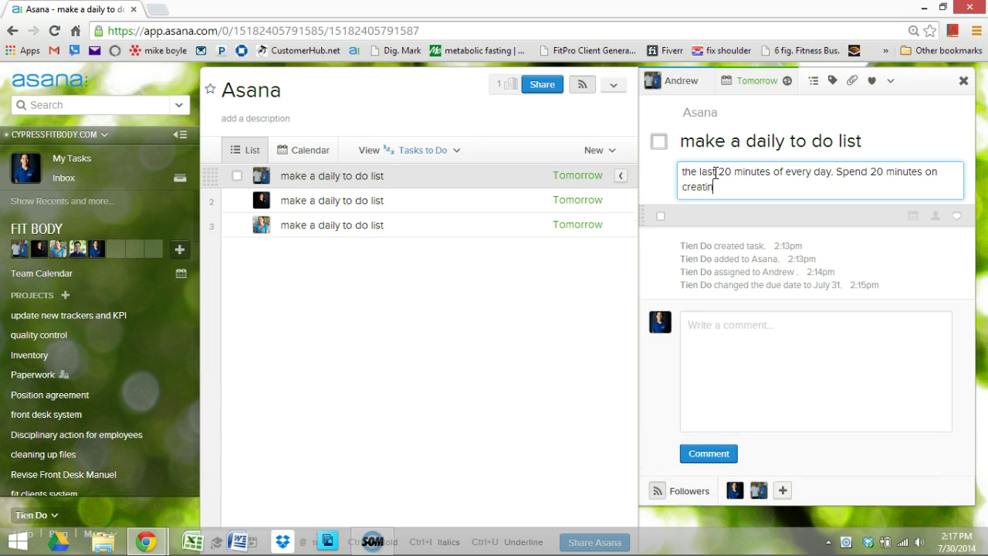
text(g a to do list)
text( for the next day)
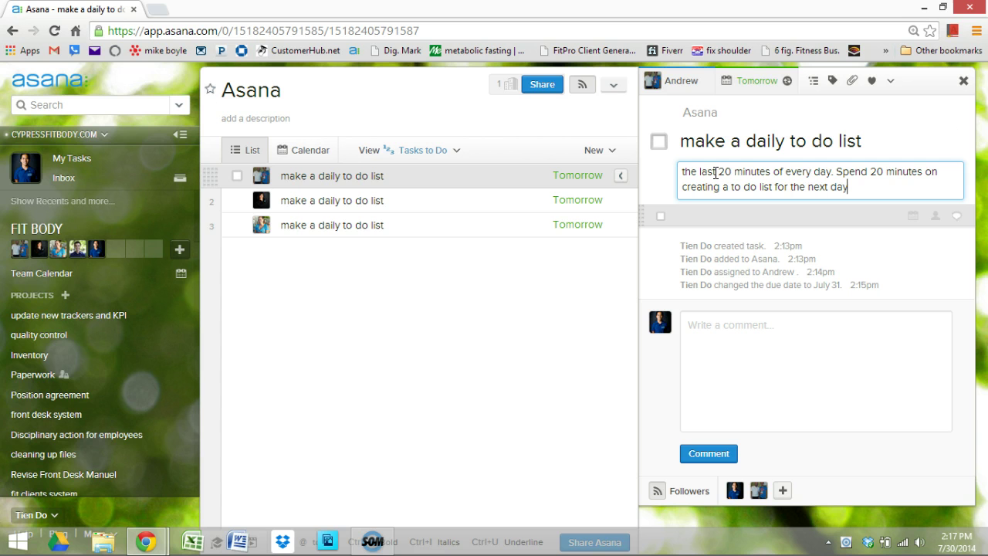
text(.)
Step: Copy the first task's daily to-do list description and paste it into the second task
click(724, 176)
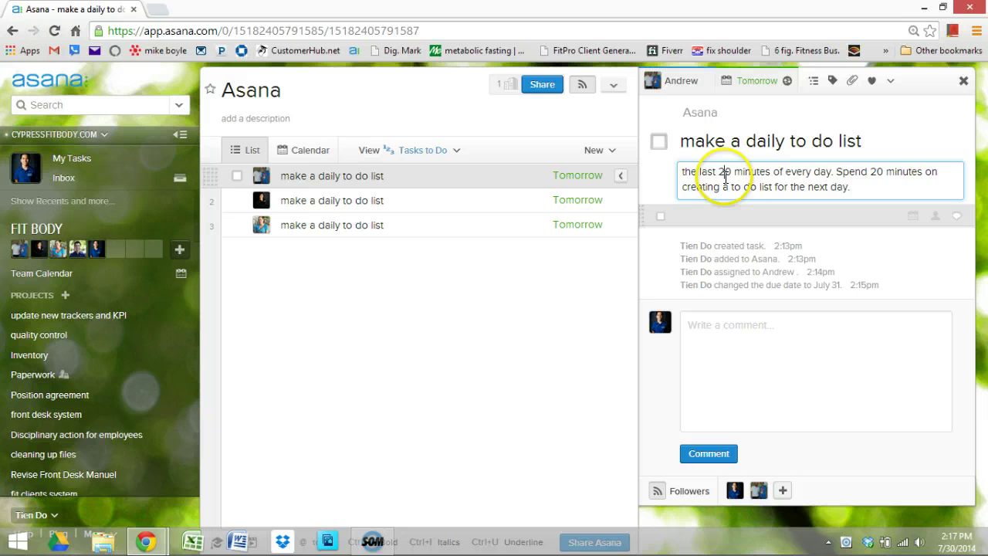
key(ctrl+a)
key(ctrl+c)
click(505, 200)
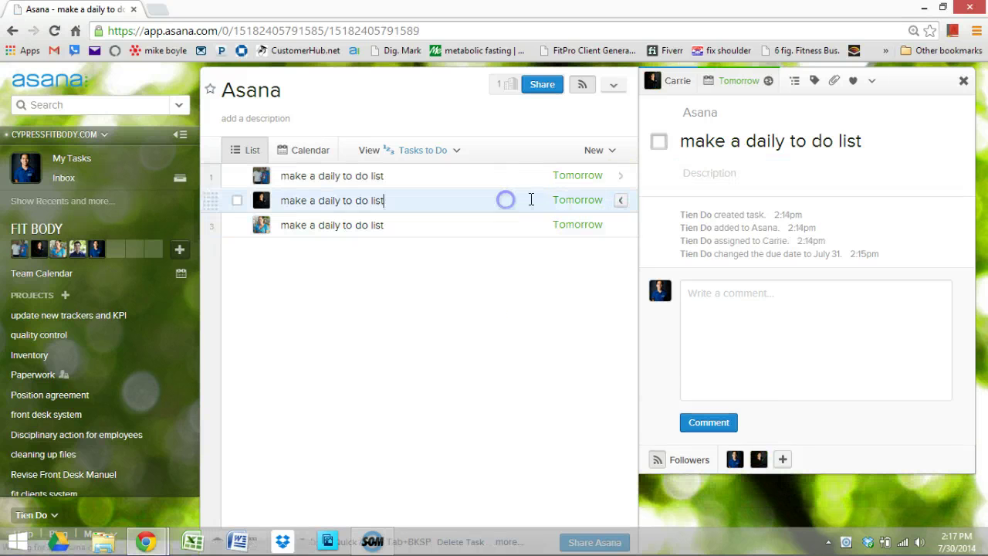
click(724, 177)
key(ctrl+v)
Step: Paste the same description into the third task, then click back through the task list
click(439, 233)
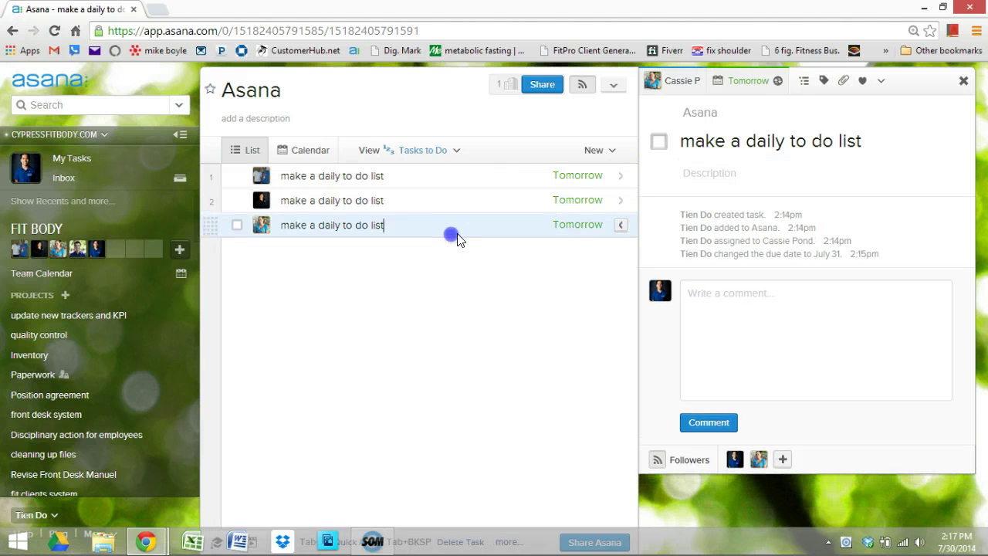
click(717, 177)
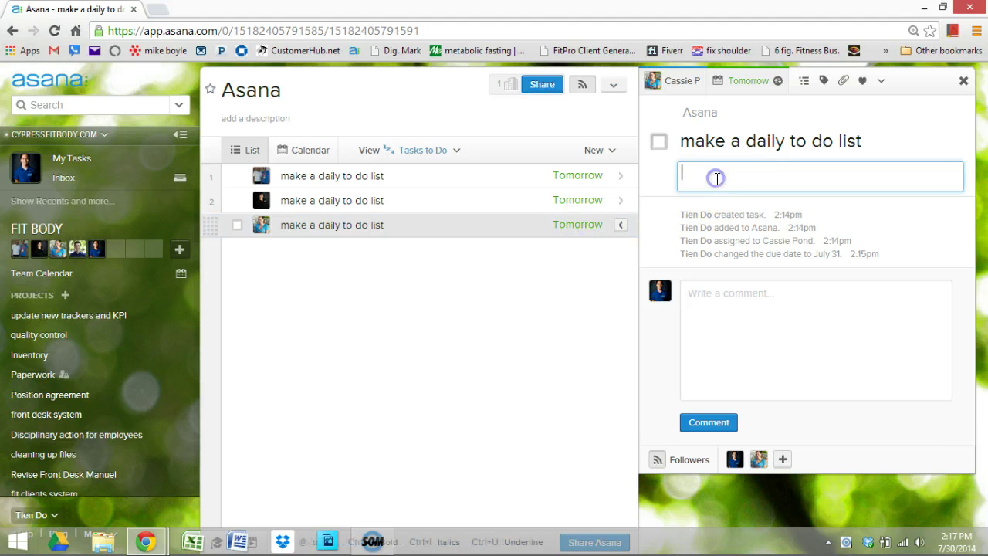
key(ctrl+v)
click(505, 359)
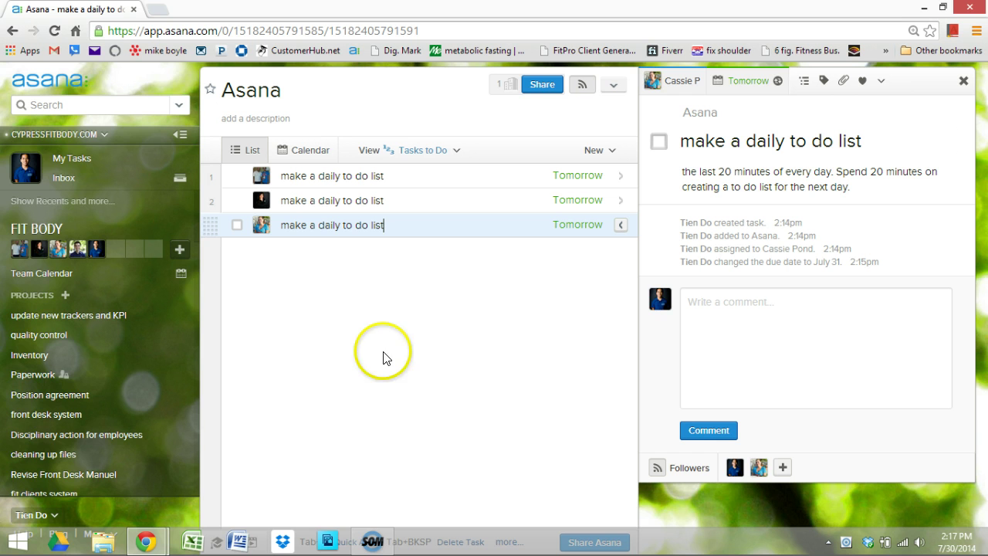
click(410, 356)
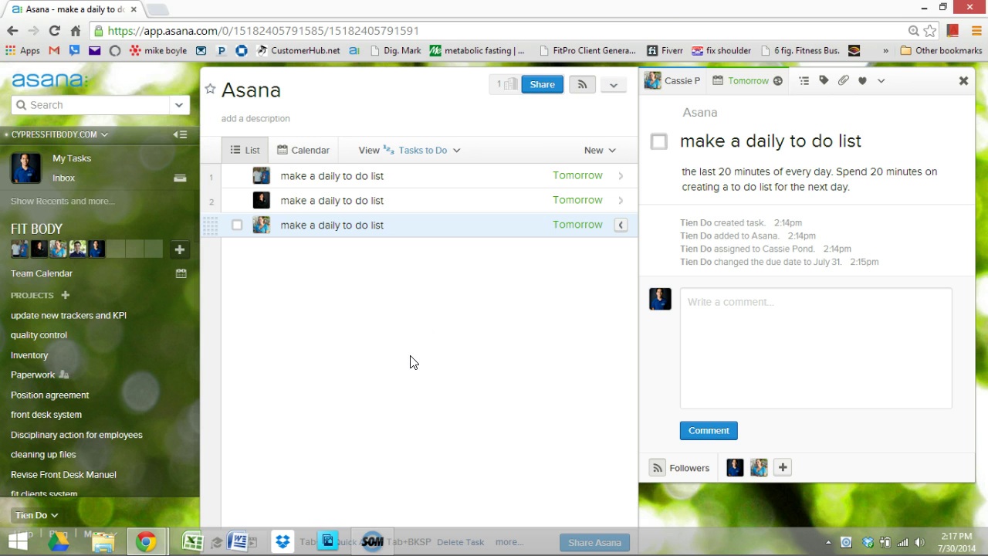
click(370, 298)
click(318, 261)
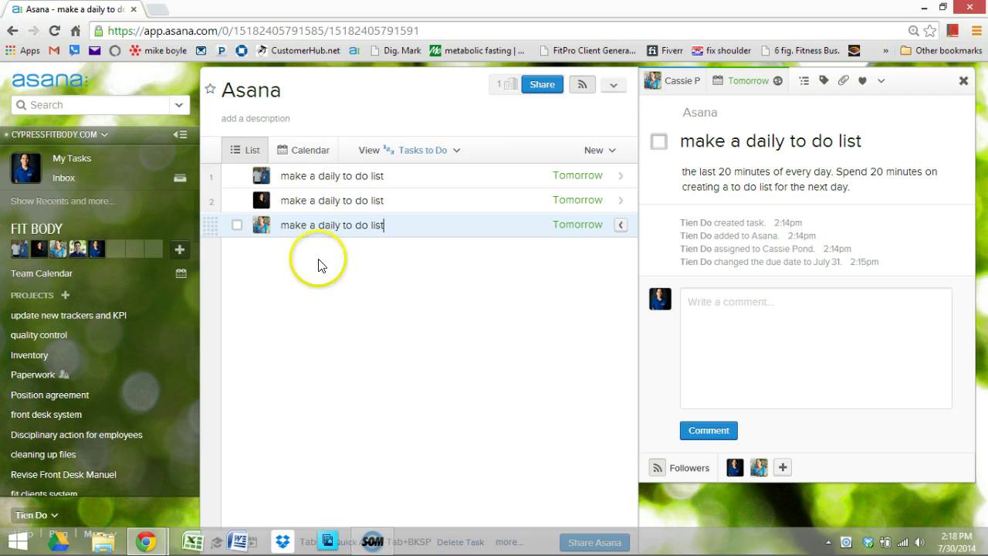
click(283, 232)
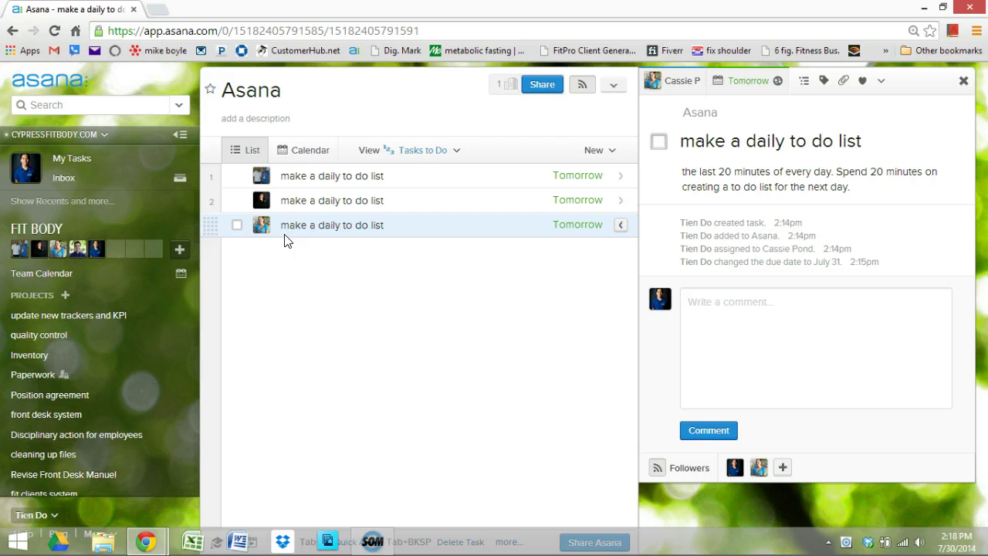